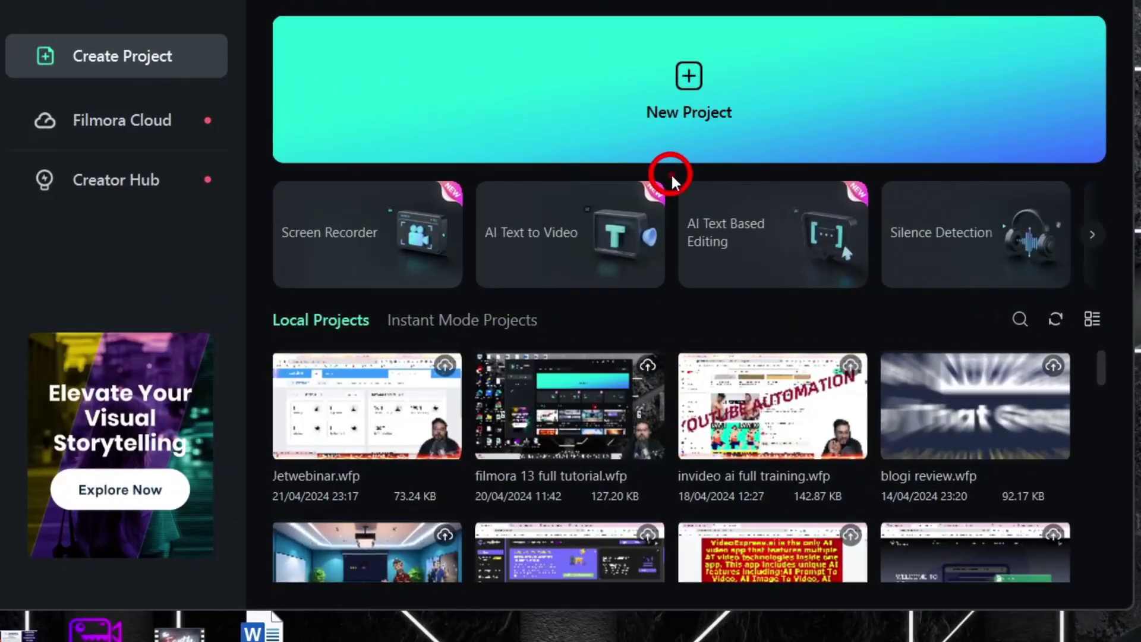
{"action": "left_click_drag", "start_coordinate": [671, 173], "coordinate": [876, 303]}
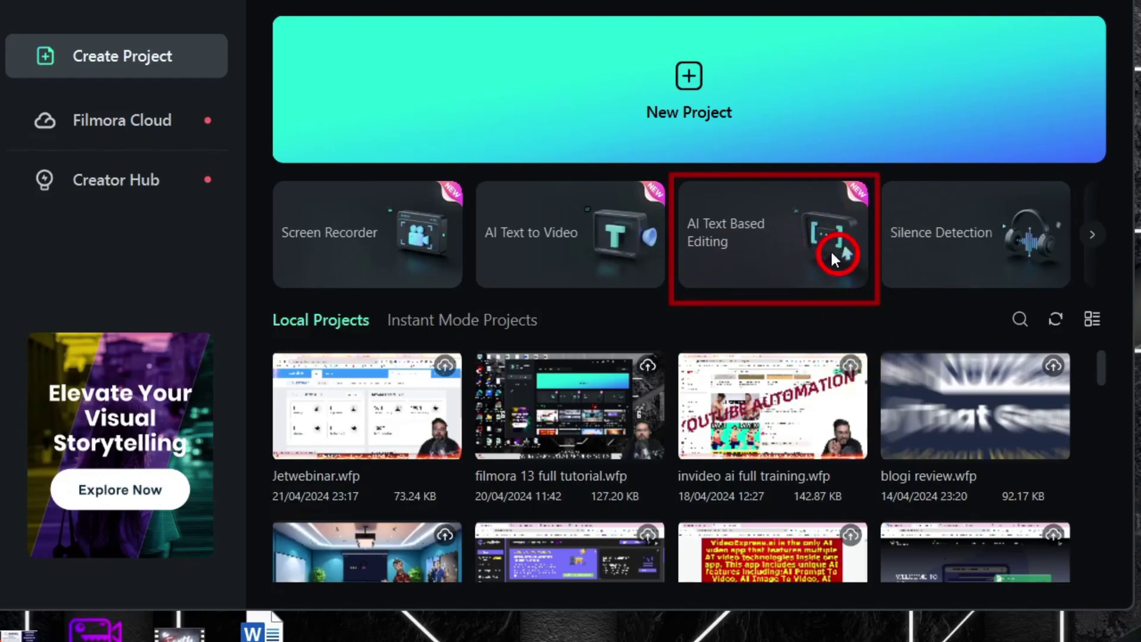
{"action": "left_click", "coordinate": [766, 234]}
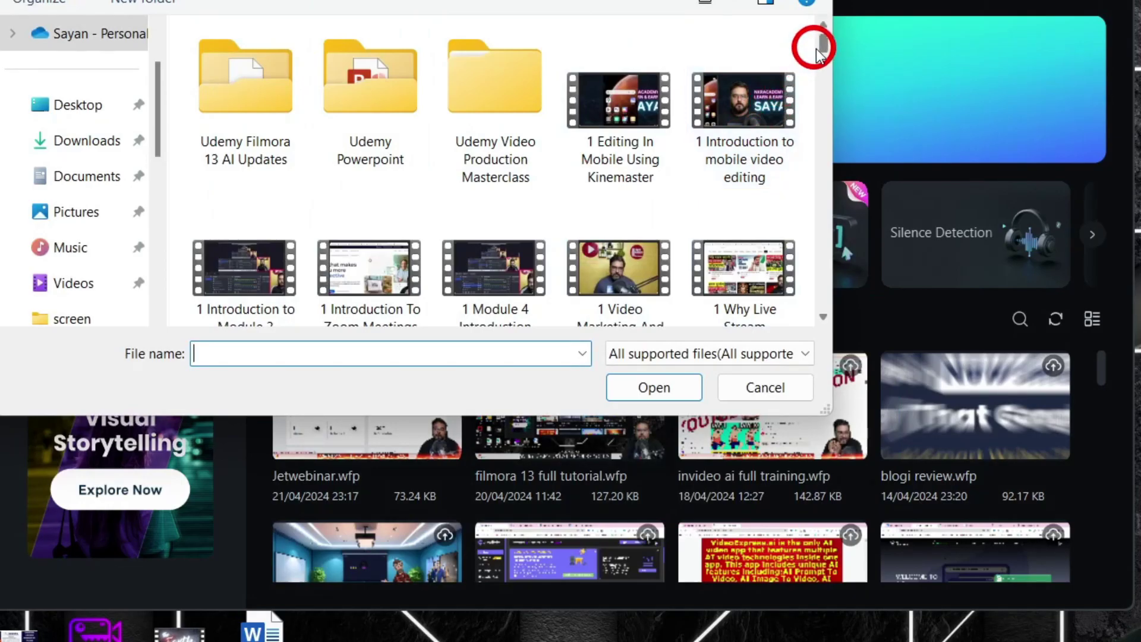
{"action": "left_click_drag", "start_coordinate": [821, 44], "coordinate": [823, 278]}
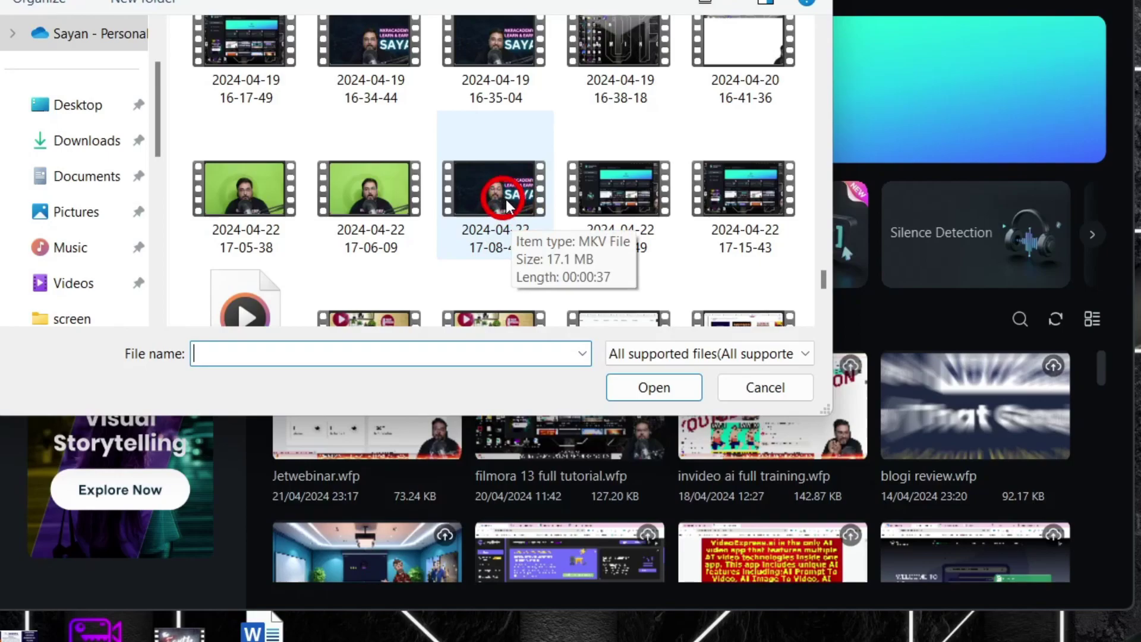
{"action": "left_click", "coordinate": [498, 198]}
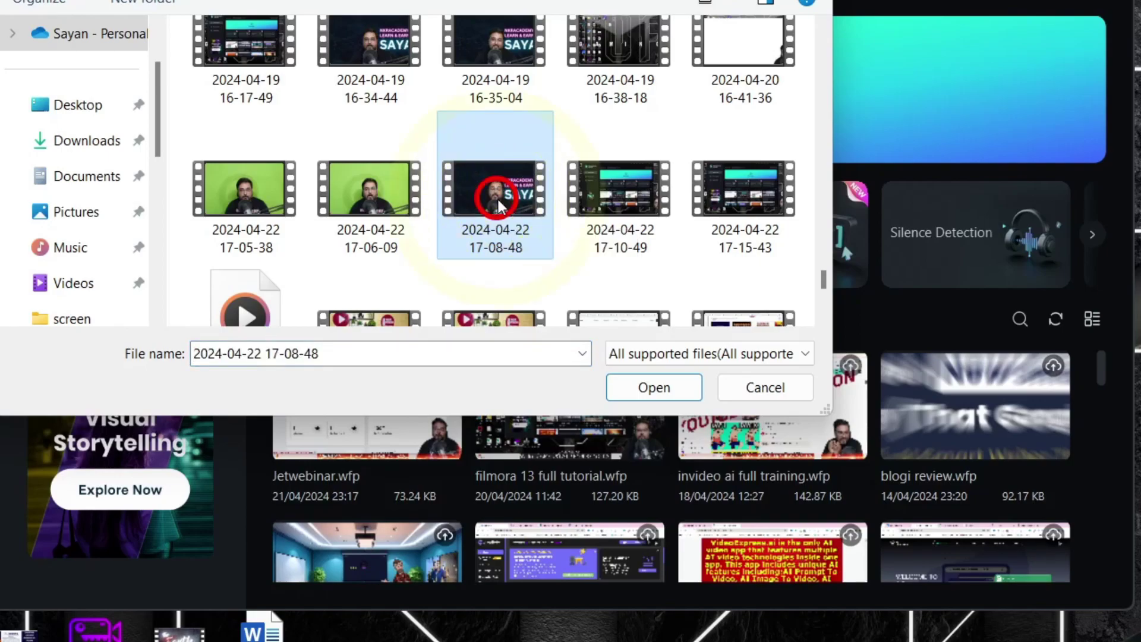
Open the chosen video and transcribe it with English (US) as the language.
{"action": "left_click", "coordinate": [644, 391]}
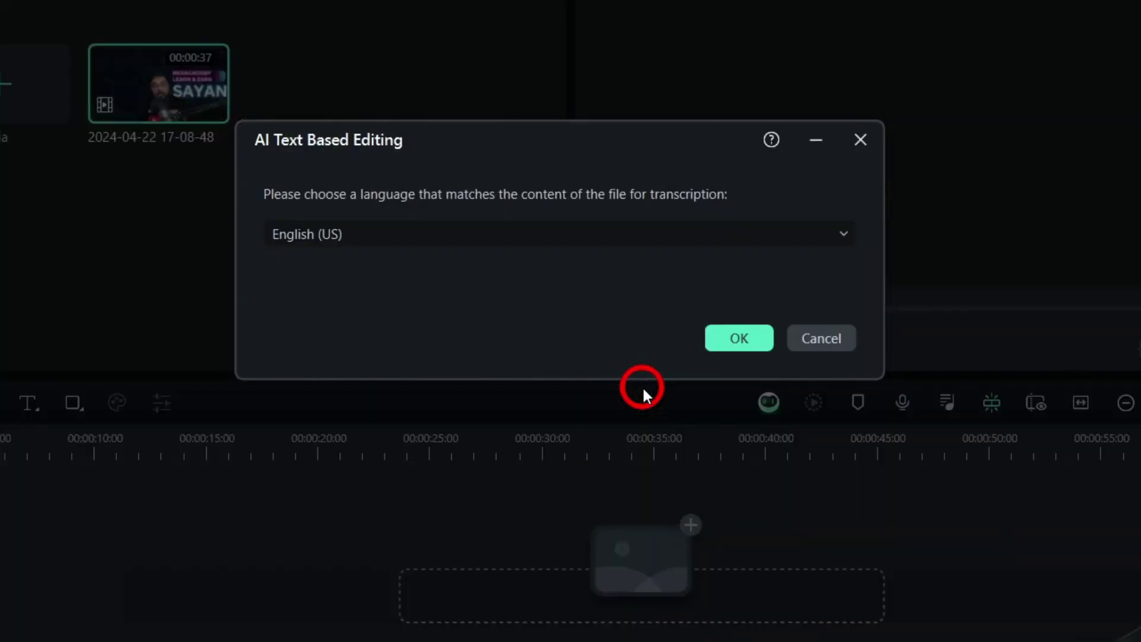
{"action": "left_click", "coordinate": [485, 229]}
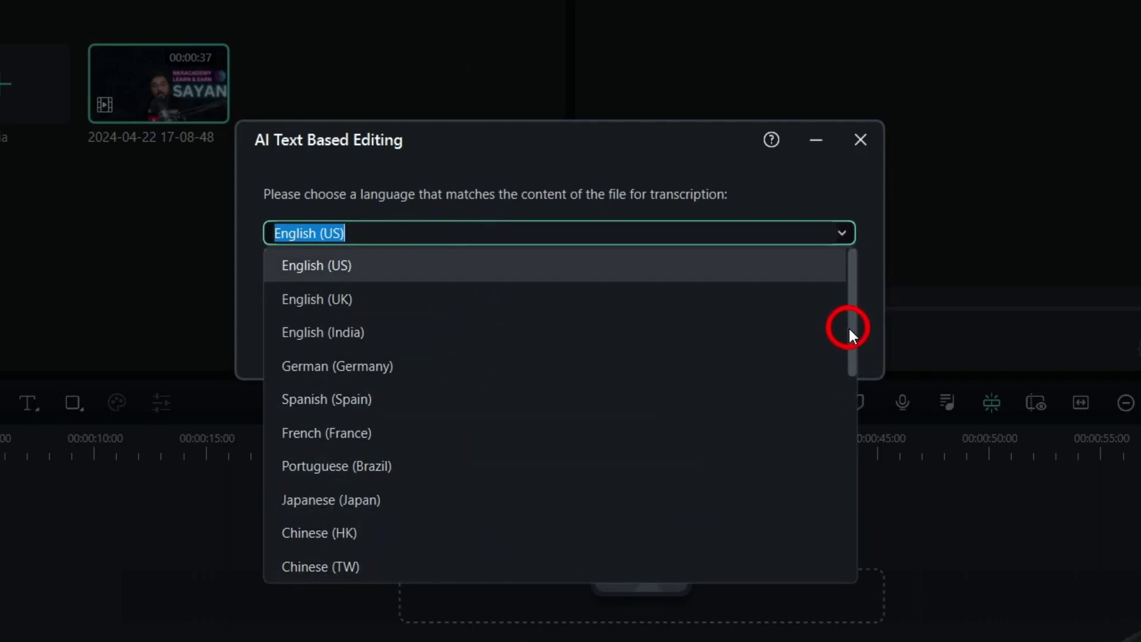
{"action": "mouse_move", "coordinate": [848, 330]}
{"action": "left_mouse_down"}
{"action": "mouse_move", "coordinate": [853, 550]}
{"action": "mouse_move", "coordinate": [837, 351]}
{"action": "mouse_move", "coordinate": [851, 308]}
{"action": "left_mouse_up"}
{"action": "left_click", "coordinate": [768, 201]}
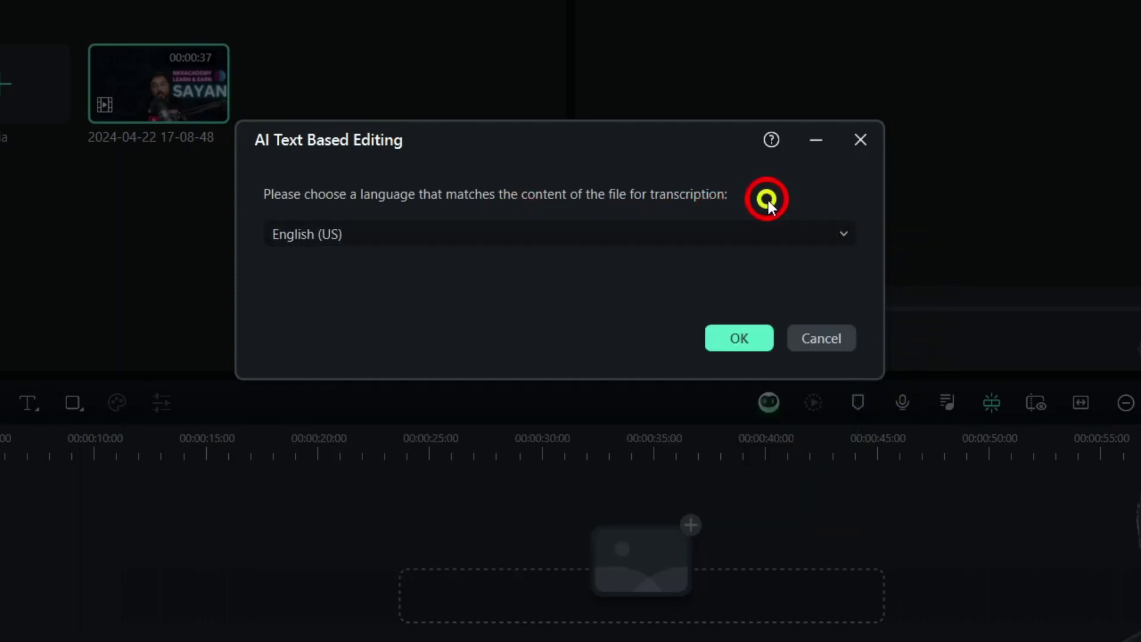
{"action": "left_click", "coordinate": [739, 338]}
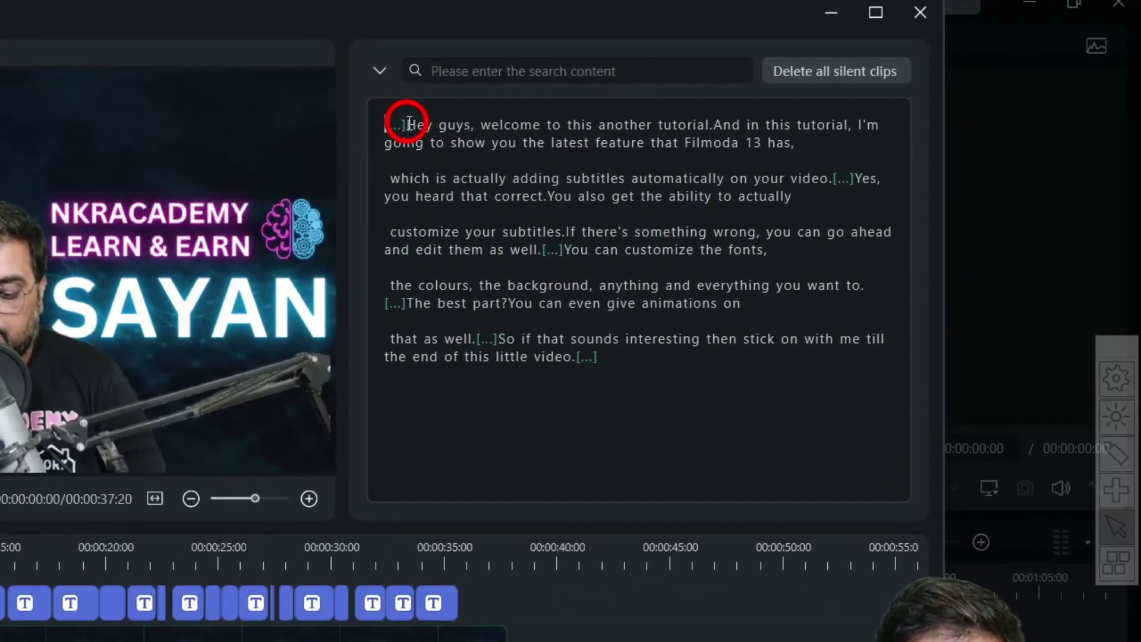
Browse the transcript, return to the start and select the [...] silence marker before 'Hey guys'.
{"action": "left_click_drag", "start_coordinate": [672, 92], "coordinate": [759, 147]}
{"action": "left_click_drag", "start_coordinate": [526, 202], "coordinate": [672, 326]}
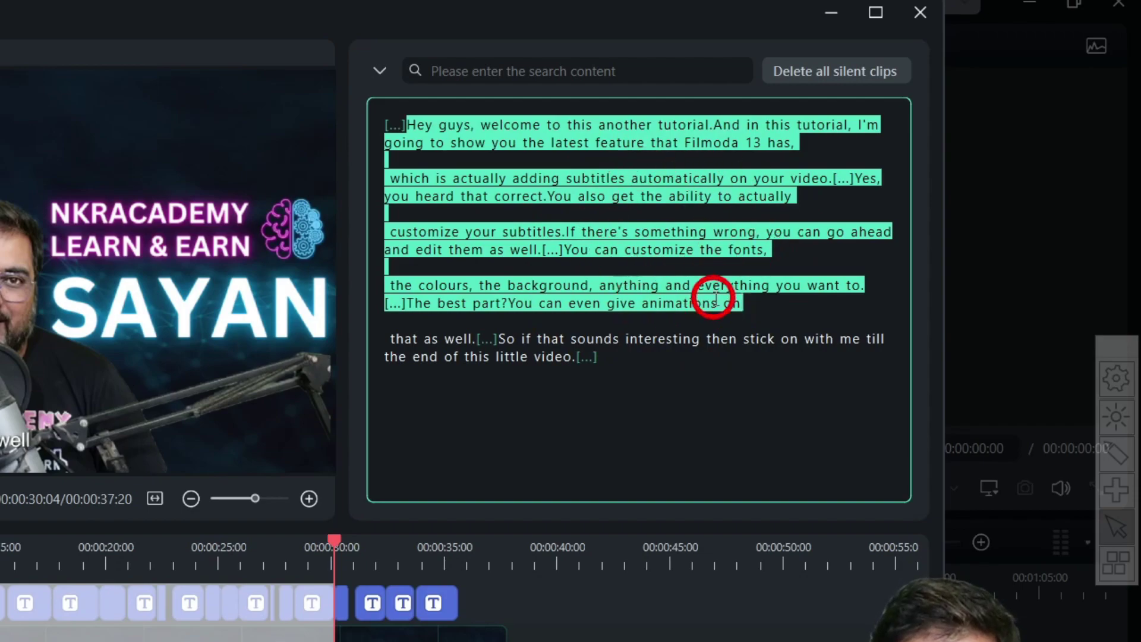
{"action": "left_click", "coordinate": [624, 365]}
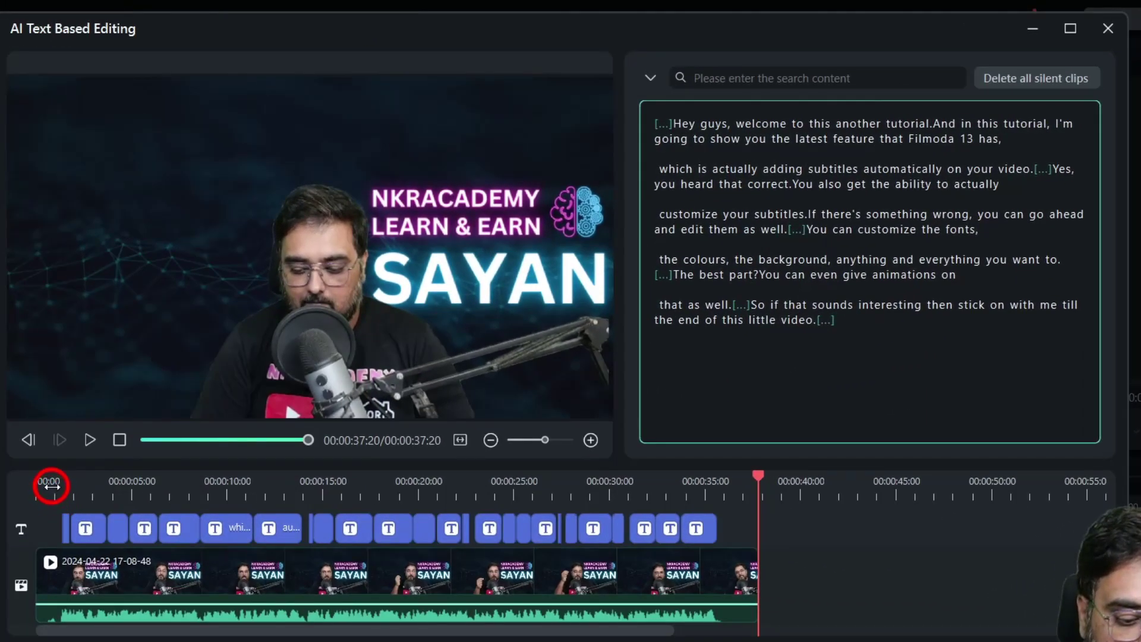
{"action": "left_click", "coordinate": [52, 486]}
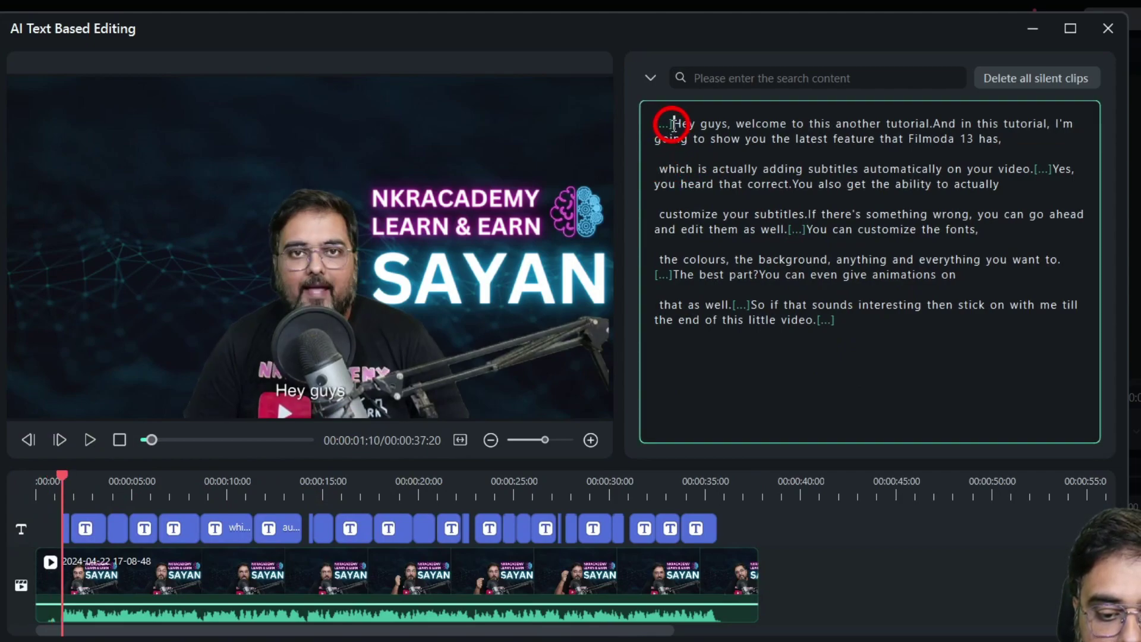
{"action": "left_click", "coordinate": [660, 123]}
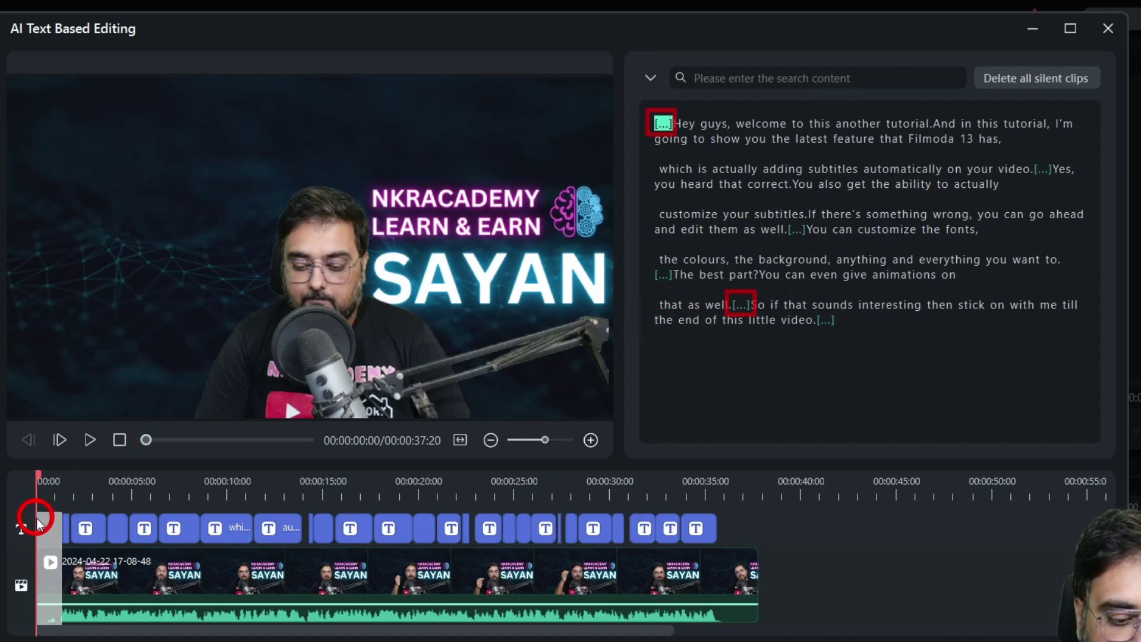
Delete the leading silent gap, shortening the clip to 00:00:36:10, and check sync at 'welcome'.
{"action": "left_click", "coordinate": [40, 523]}
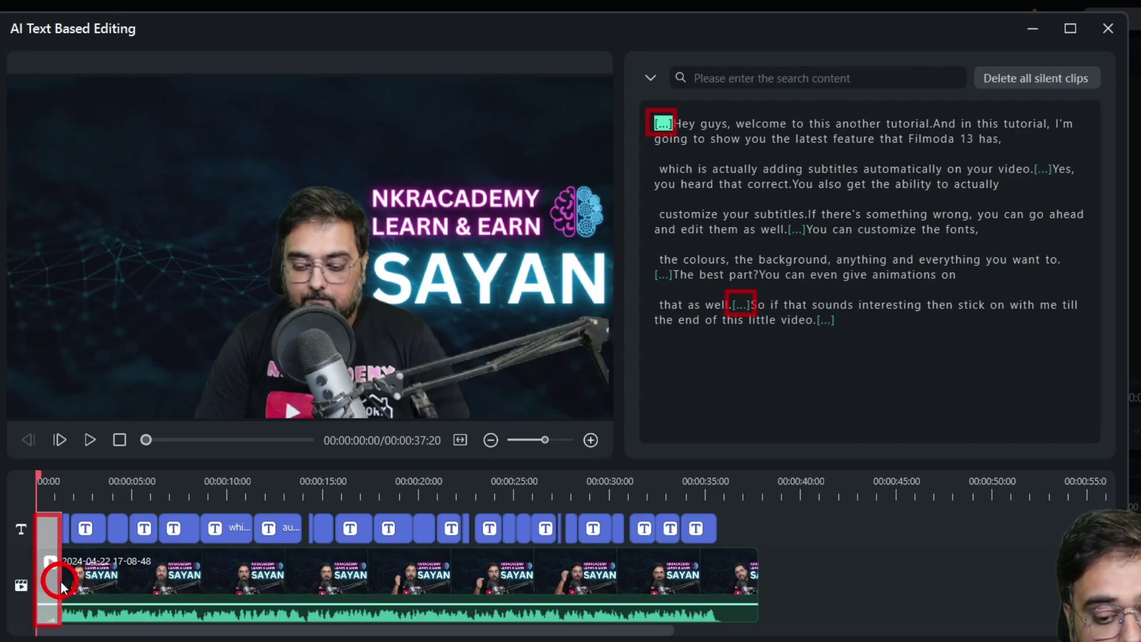
{"action": "left_click", "coordinate": [60, 582]}
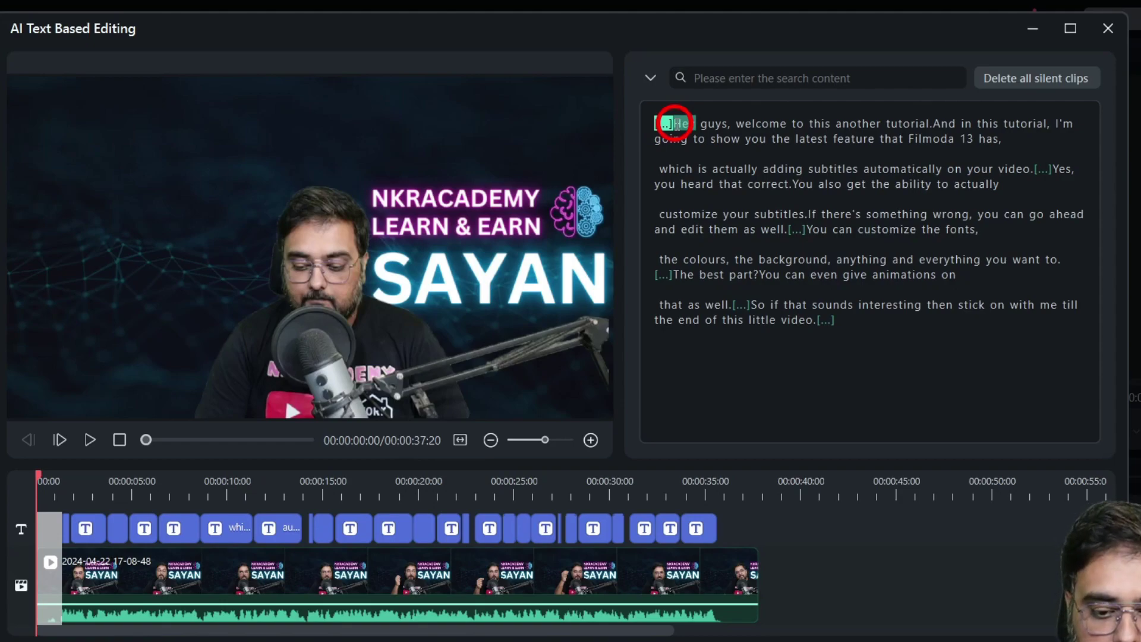
{"action": "key", "text": "Delete"}
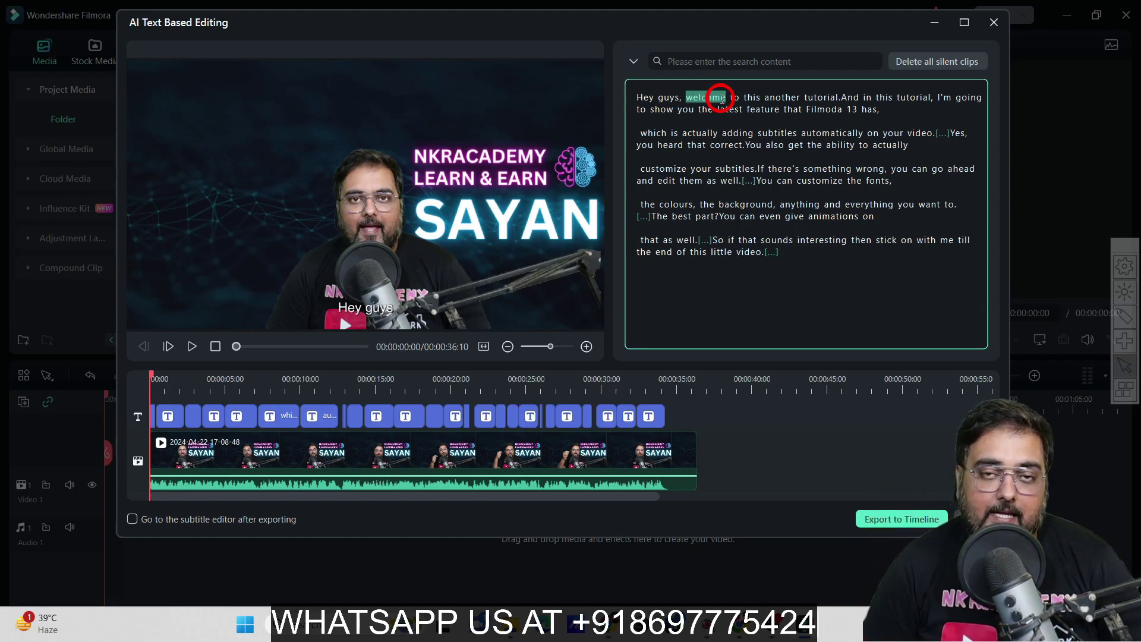
{"action": "left_click", "coordinate": [723, 100]}
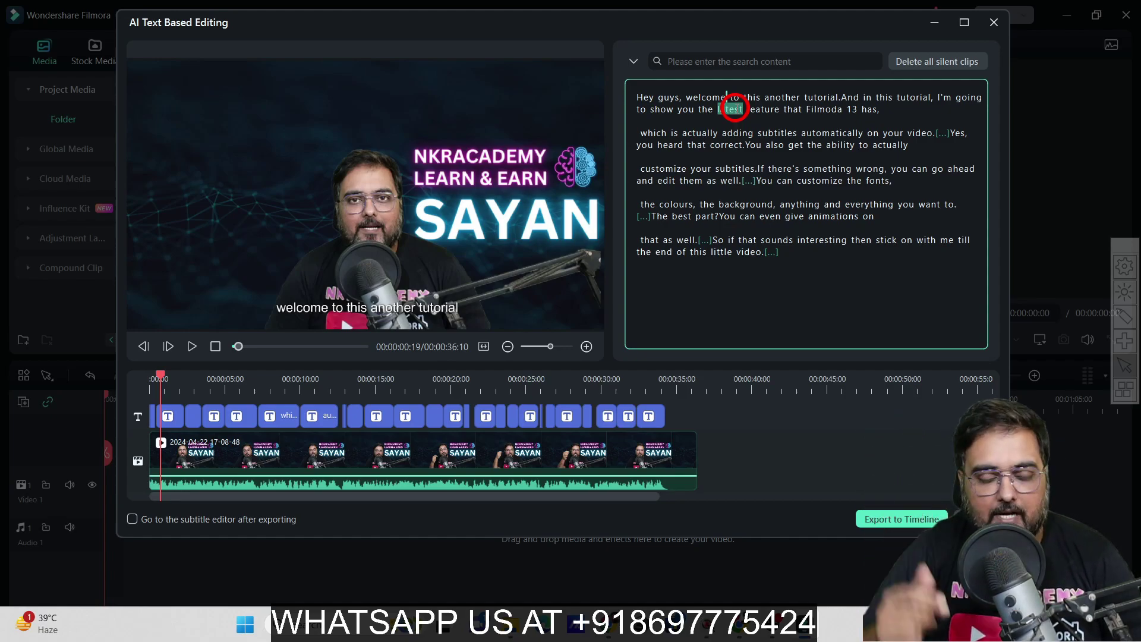
{"action": "left_click", "coordinate": [727, 98]}
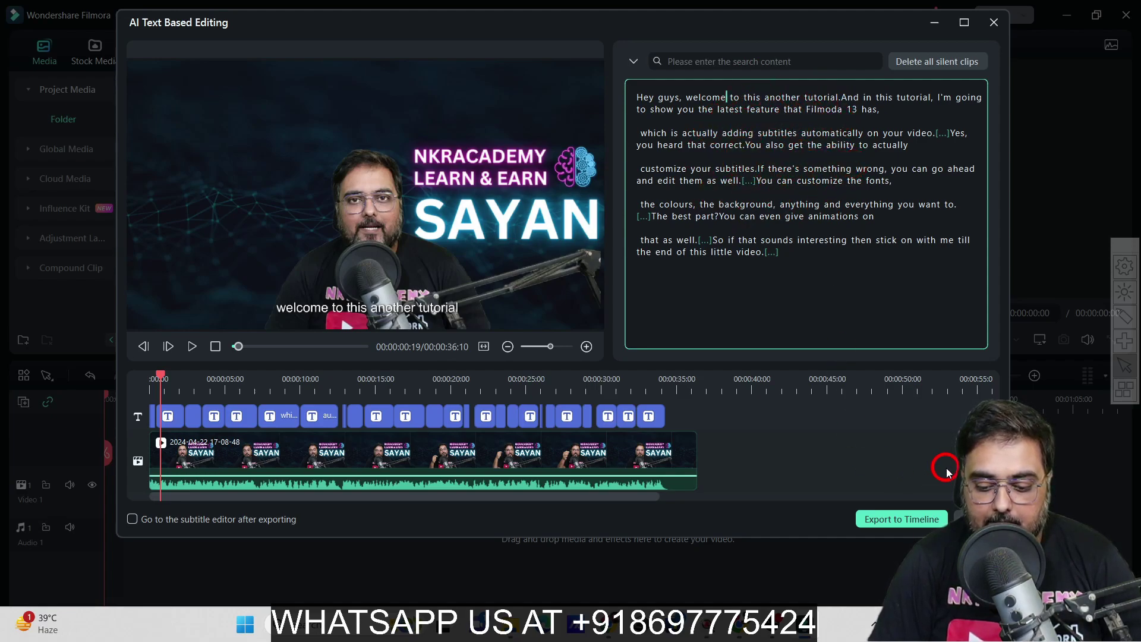
Export the edit to the main timeline and play the preview to check the rough-cut subtitles.
{"action": "left_click", "coordinate": [881, 520]}
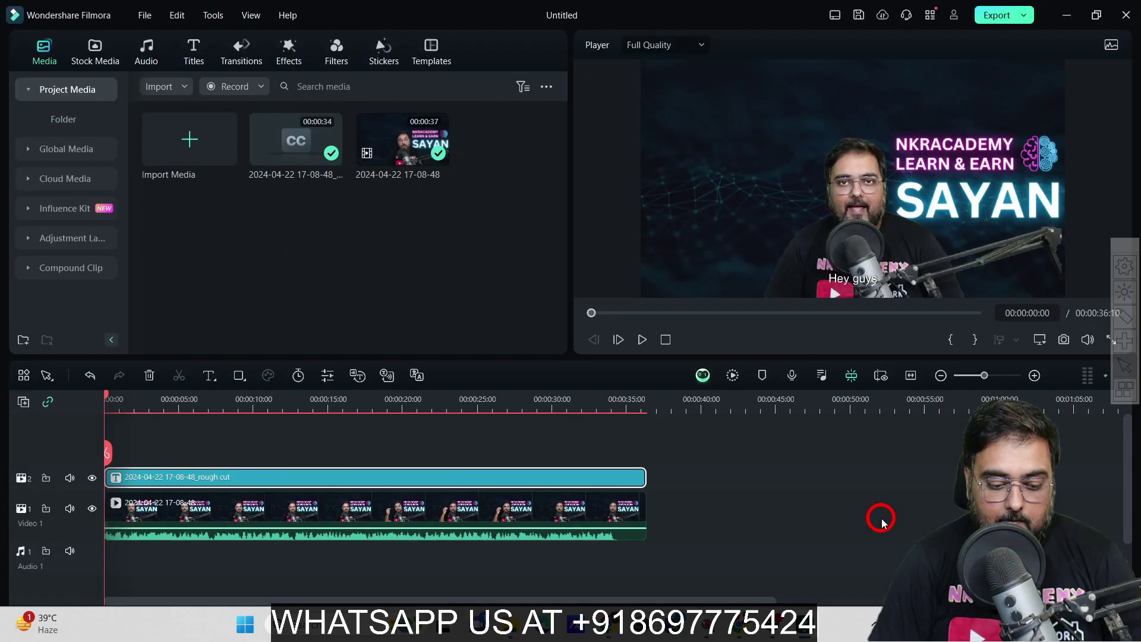
{"action": "left_click", "coordinate": [135, 506]}
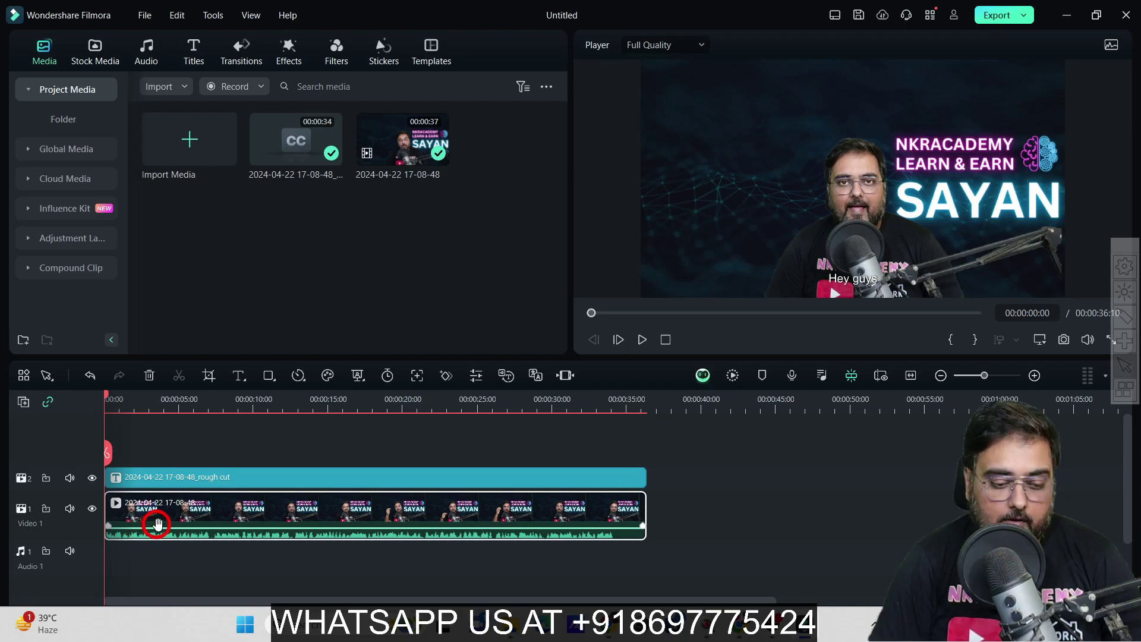
{"action": "left_click", "coordinate": [640, 340]}
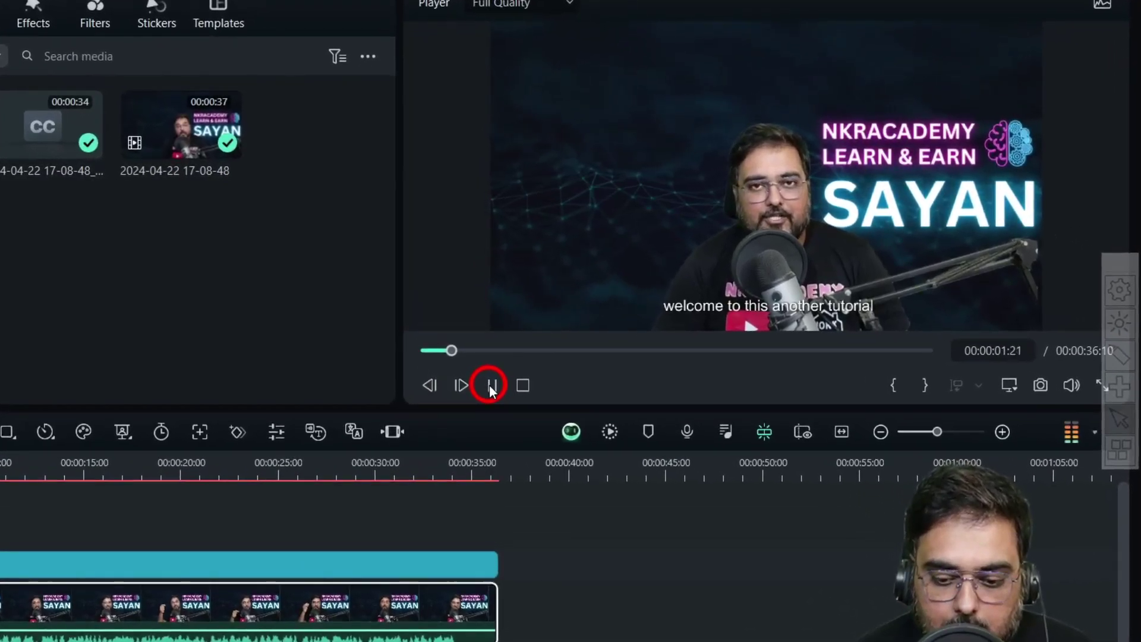
{"action": "left_click", "coordinate": [487, 374]}
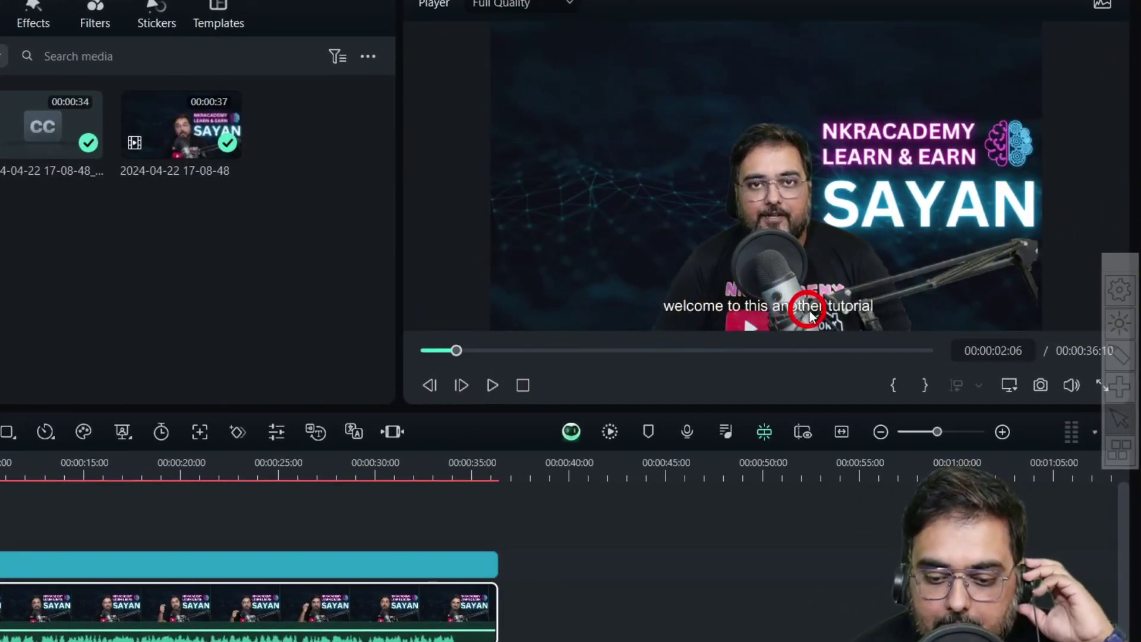
{"action": "left_click", "coordinate": [492, 385]}
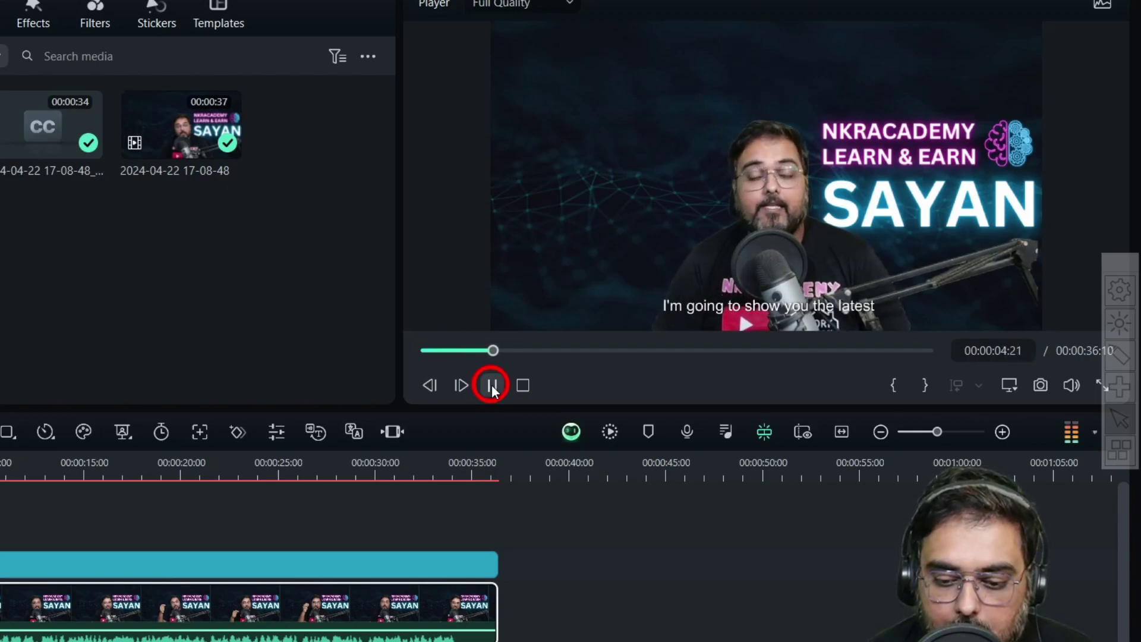
{"action": "left_click", "coordinate": [492, 385]}
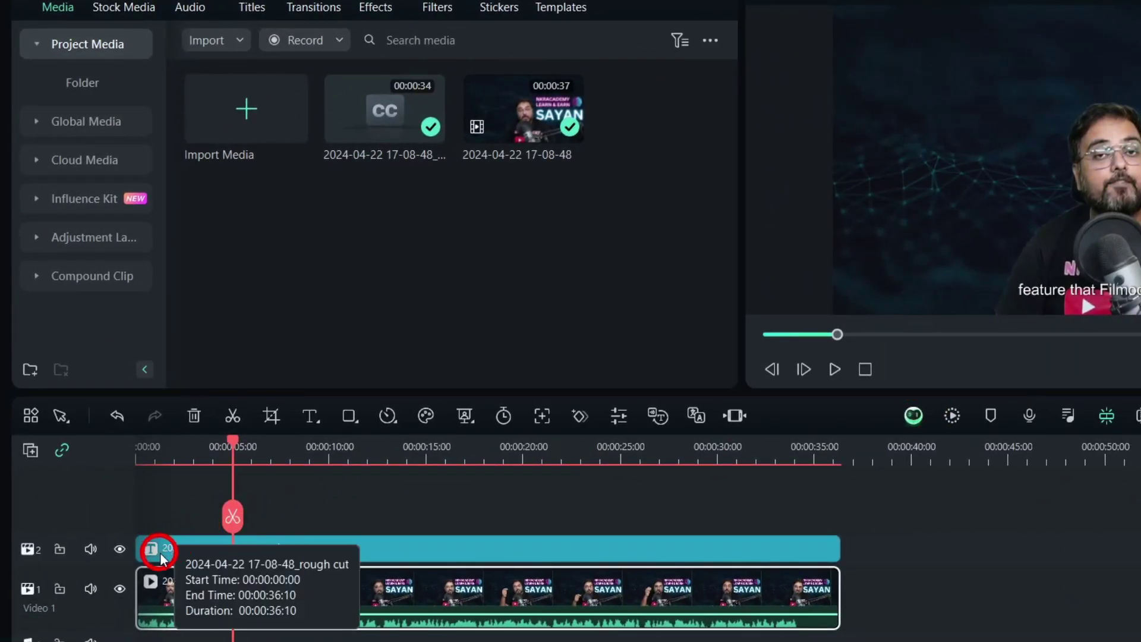
Change the first subtitle from 'Hey guys' to 'Hey everyone' and save the subtitle edits.
{"action": "double_click", "coordinate": [173, 550]}
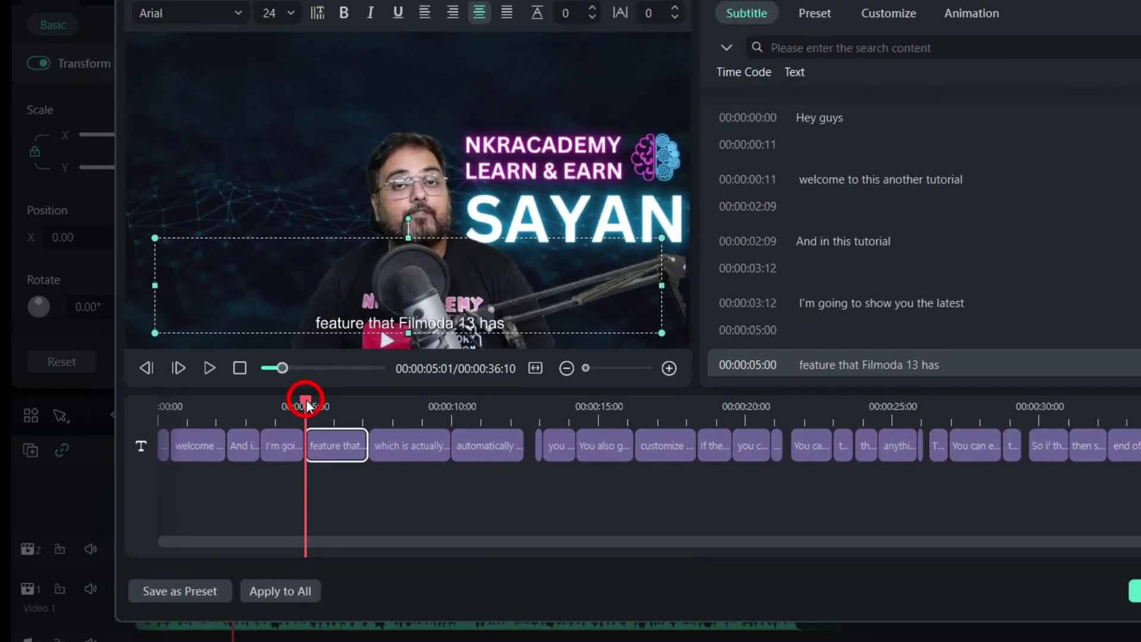
{"action": "left_click_drag", "start_coordinate": [308, 406], "coordinate": [123, 408]}
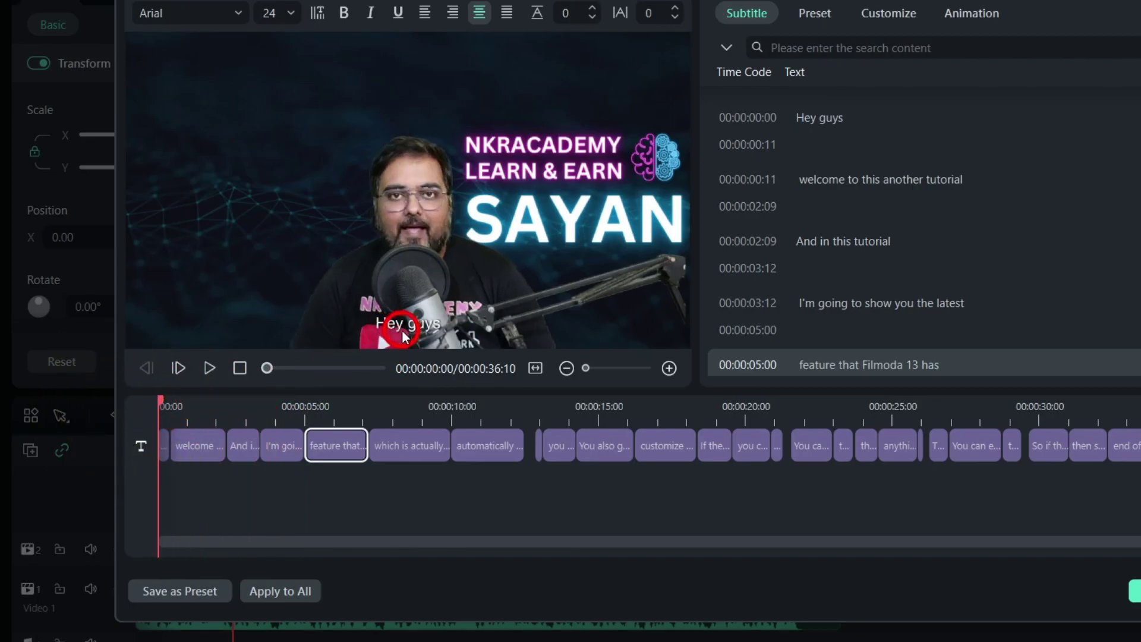
{"action": "left_click", "coordinate": [848, 116]}
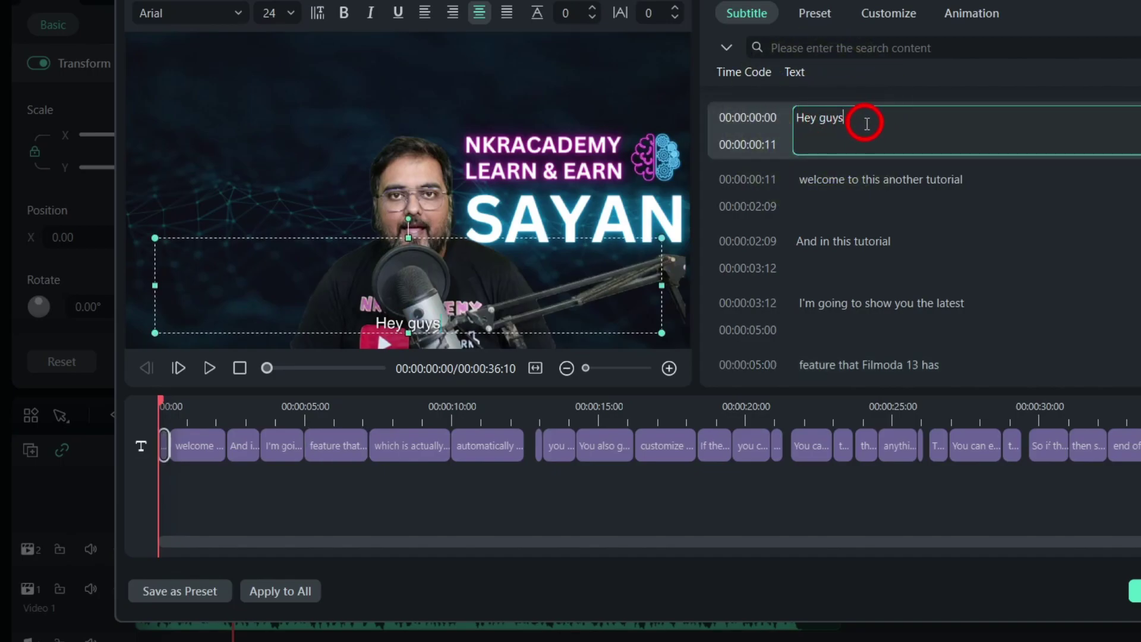
{"action": "left_click_drag", "start_coordinate": [844, 119], "coordinate": [819, 119]}
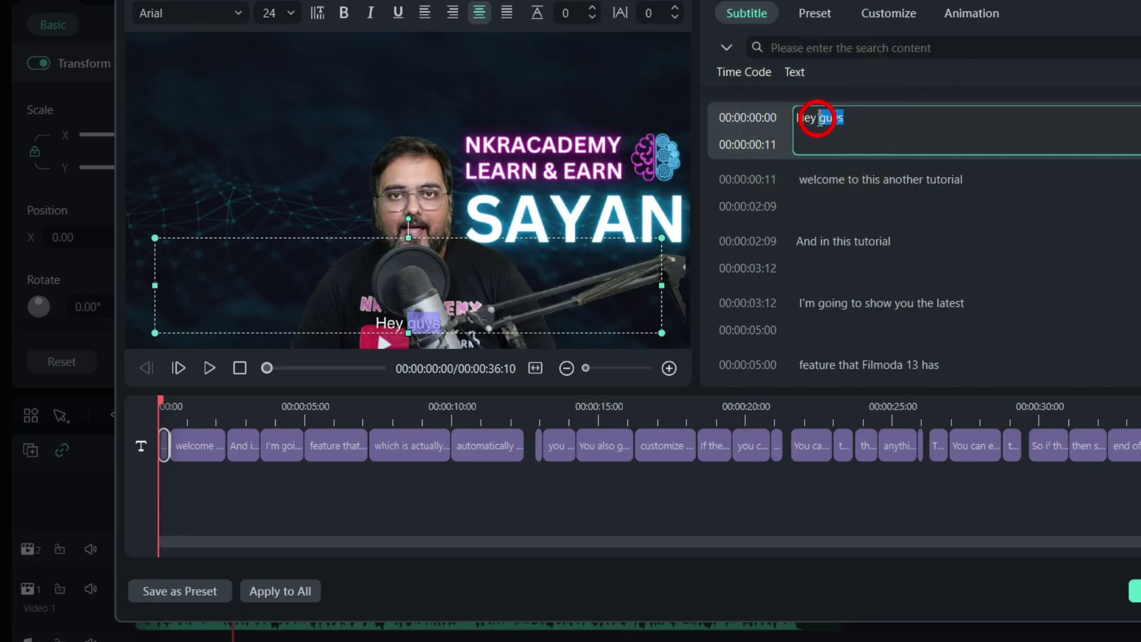
{"action": "type", "text": "e"}
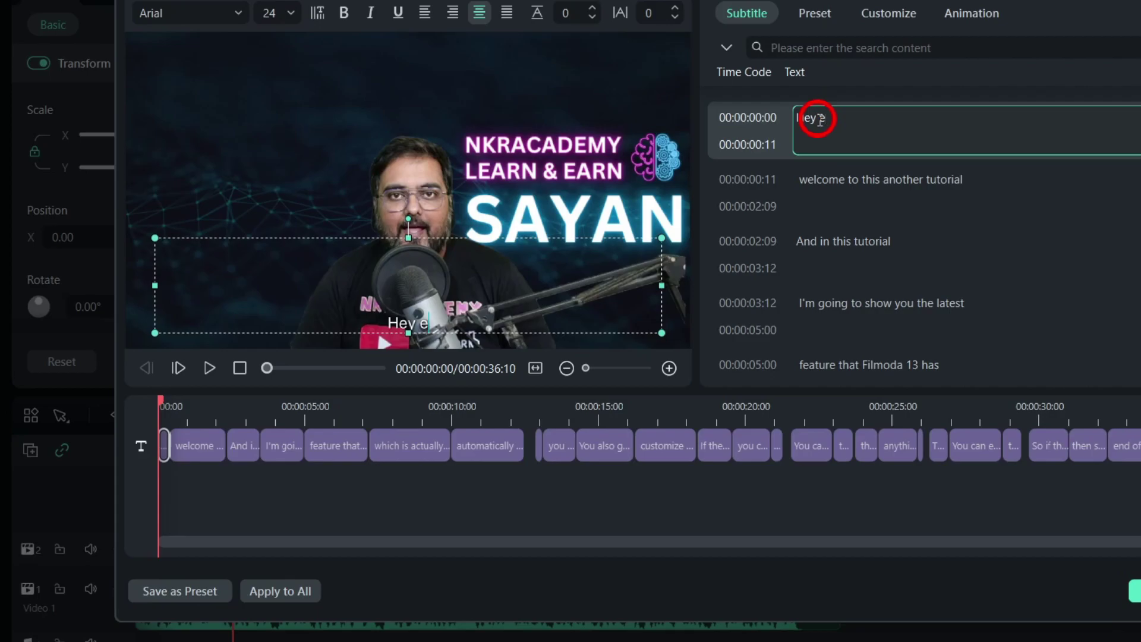
{"action": "type", "text": "veryon"}
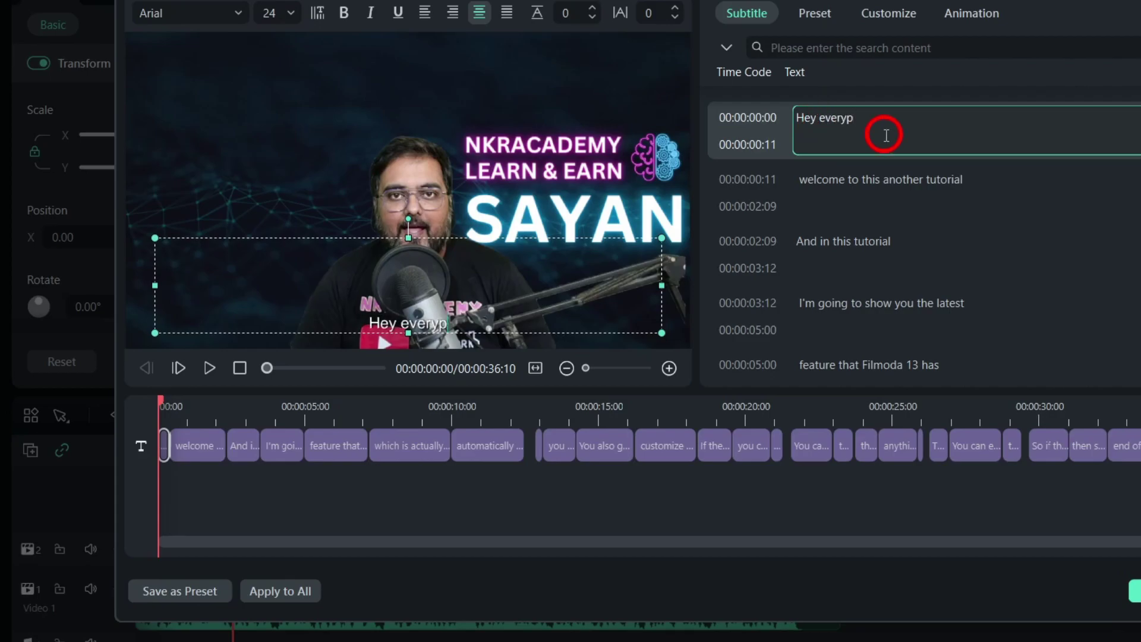
{"action": "type", "text": "e"}
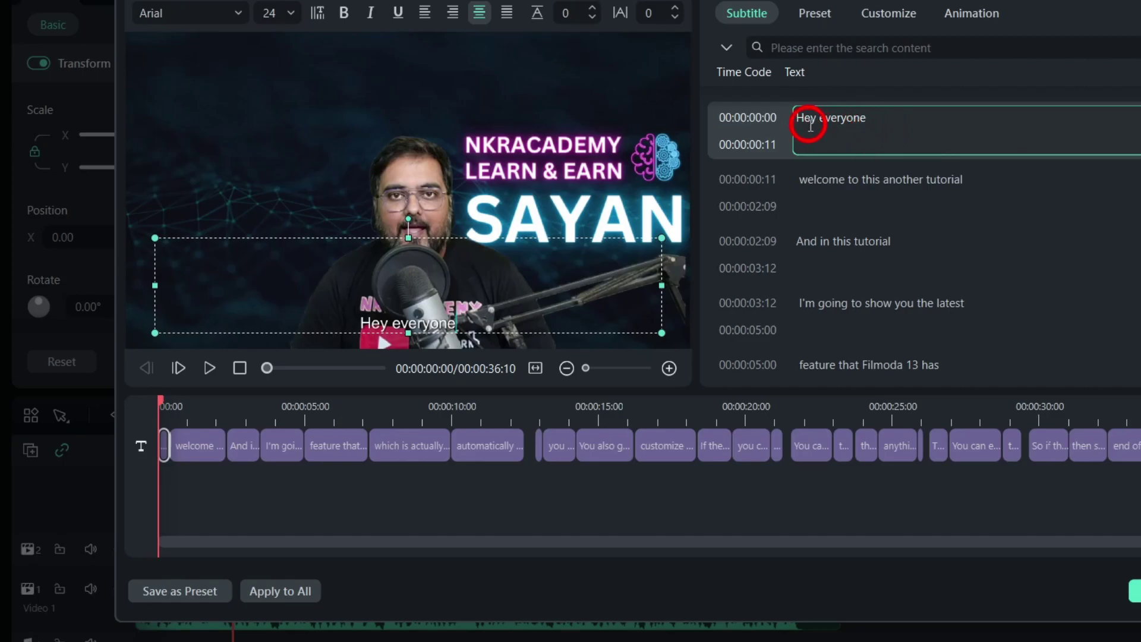
{"action": "triple_click", "coordinate": [793, 119]}
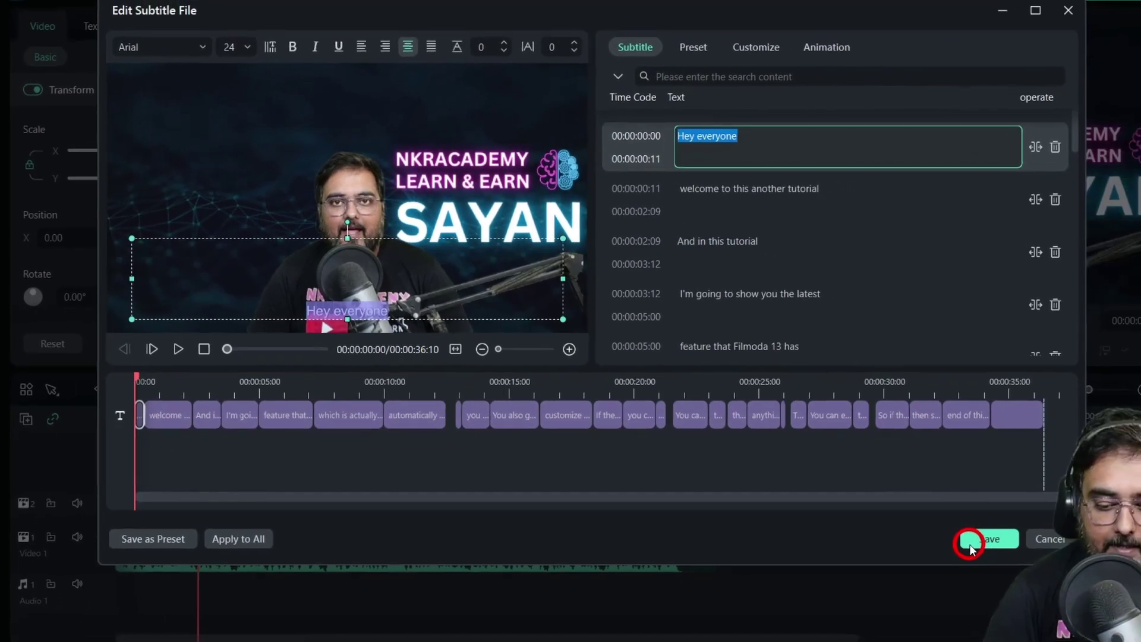
{"action": "left_click", "coordinate": [970, 546]}
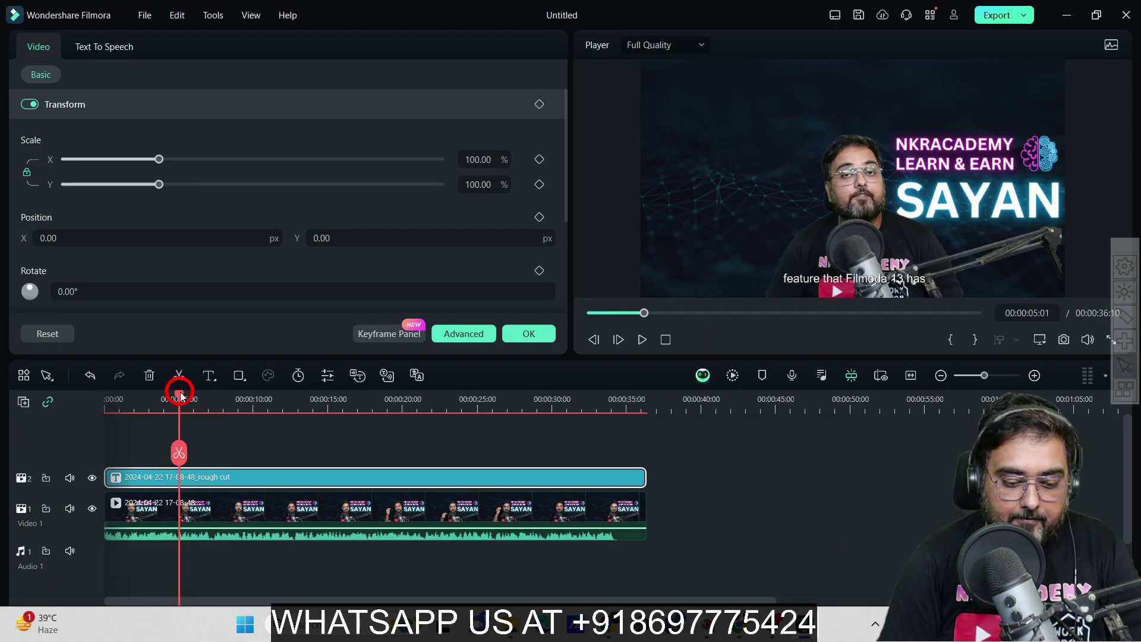
Play the video from the start to check the captions, then rewind the preview.
{"action": "left_click_drag", "start_coordinate": [180, 395], "coordinate": [77, 394]}
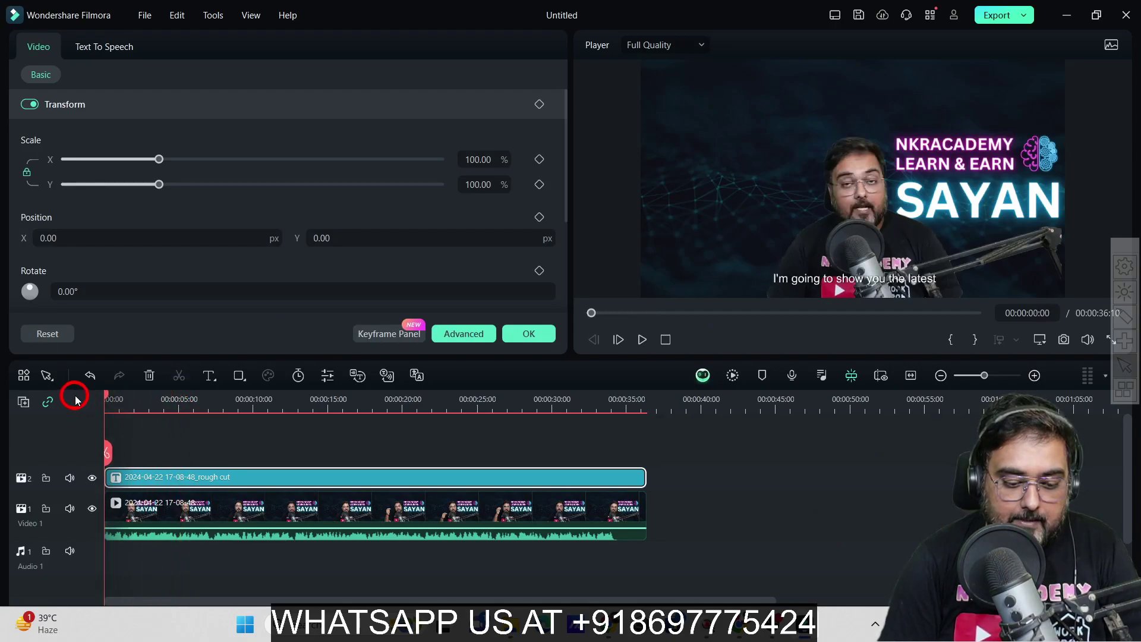
{"action": "left_click", "coordinate": [643, 340]}
{"action": "left_click", "coordinate": [679, 327]}
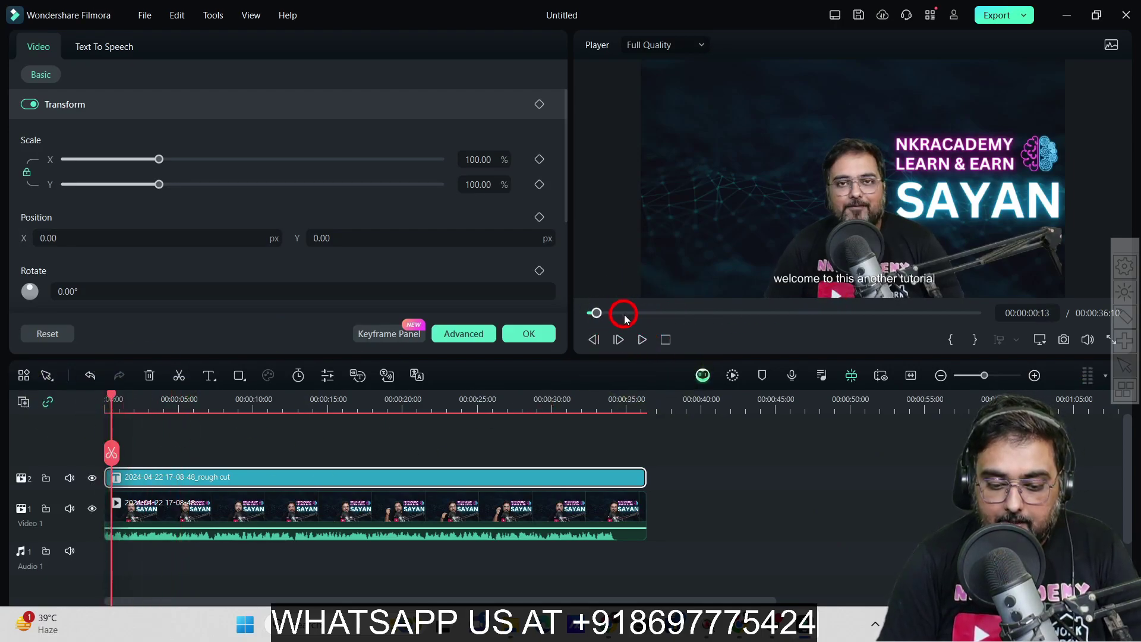
{"action": "left_click_drag", "start_coordinate": [597, 313], "coordinate": [590, 310]}
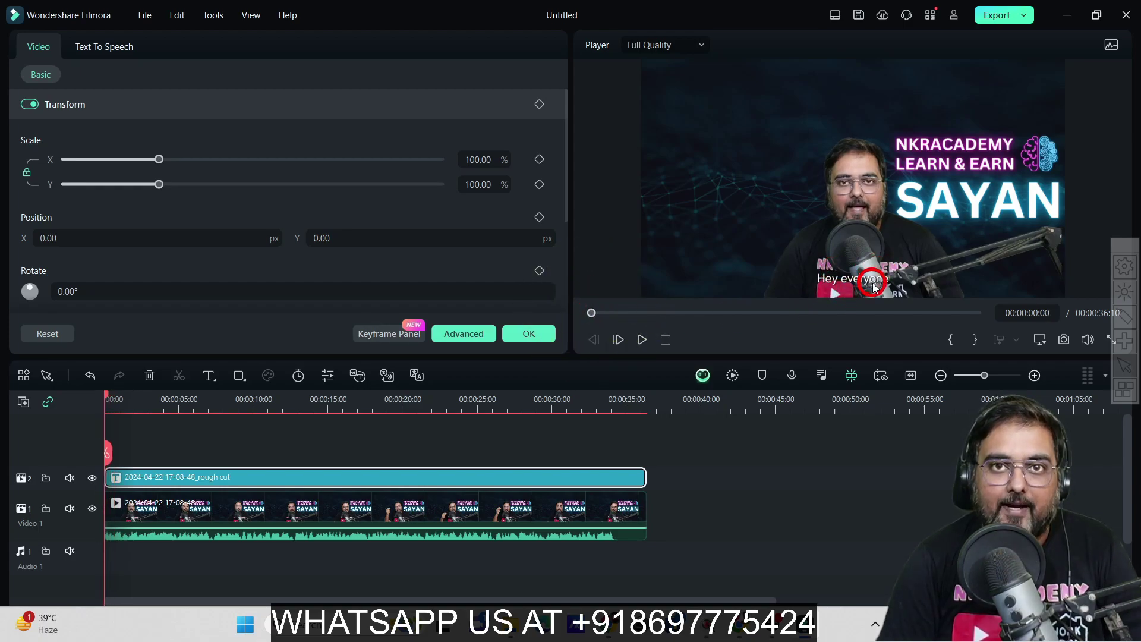
In the subtitle editor, replace 'everyone' in the first line so it reads 'Hey Guys'.
{"action": "double_click", "coordinate": [168, 480]}
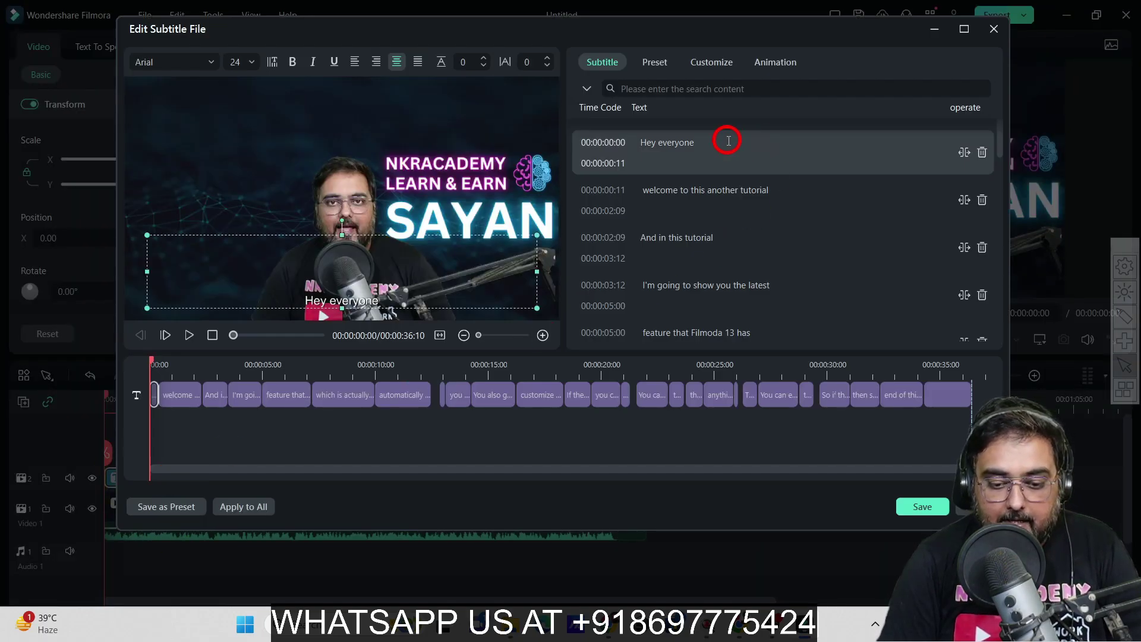
{"action": "left_click", "coordinate": [726, 139]}
{"action": "left_click_drag", "start_coordinate": [726, 140], "coordinate": [658, 146]}
{"action": "type", "text": "Guys"}
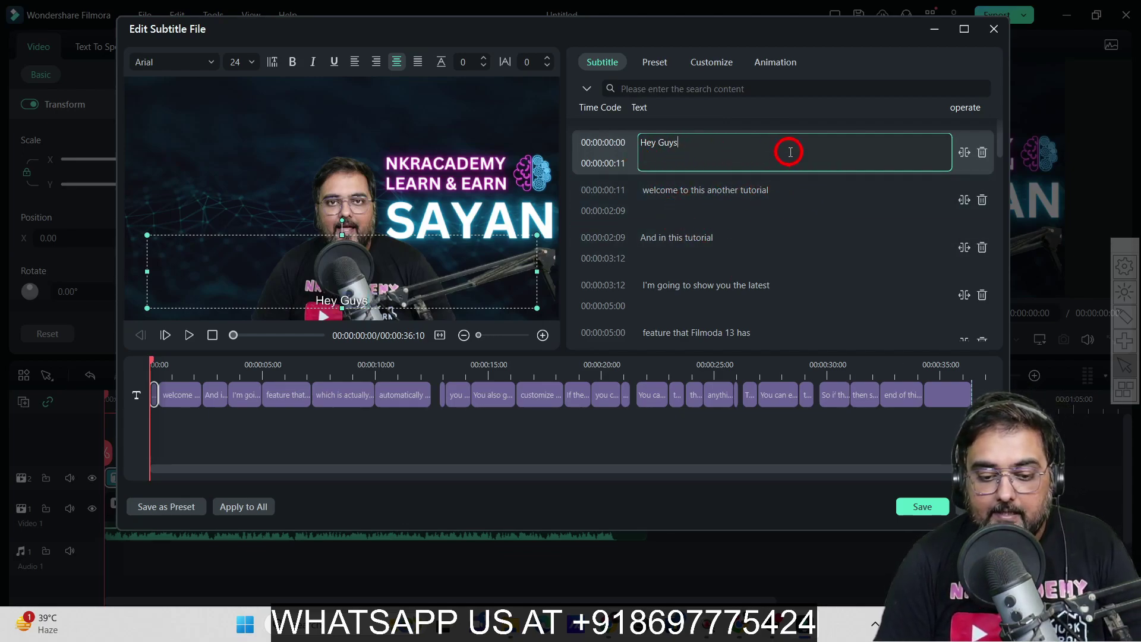
{"action": "mouse_move", "coordinate": [760, 221]}
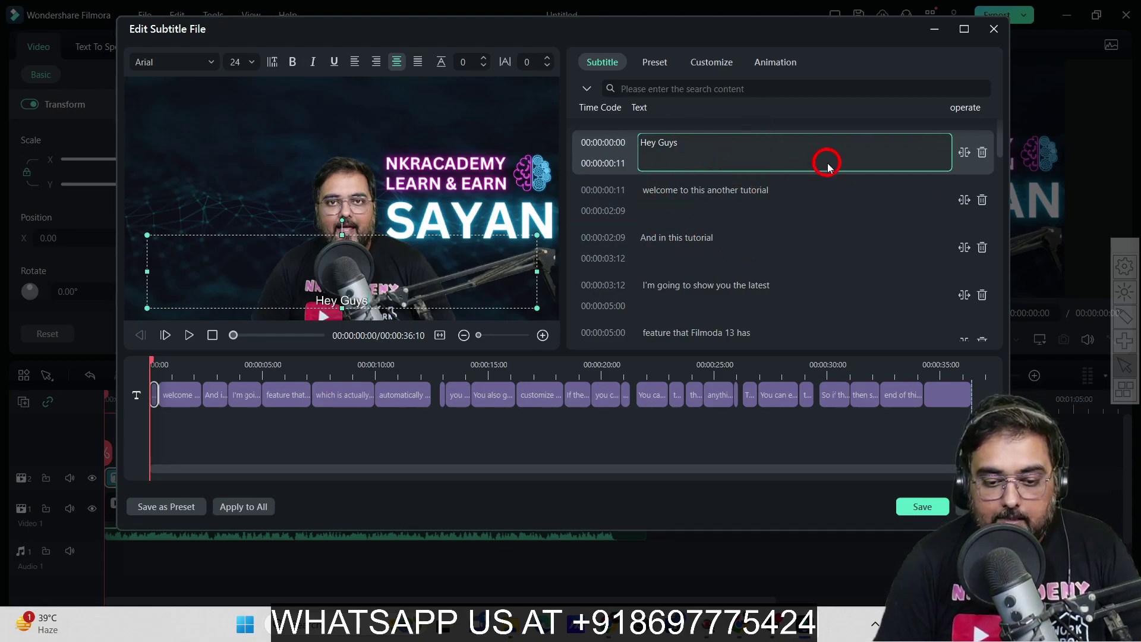
{"action": "mouse_move", "coordinate": [705, 230]}
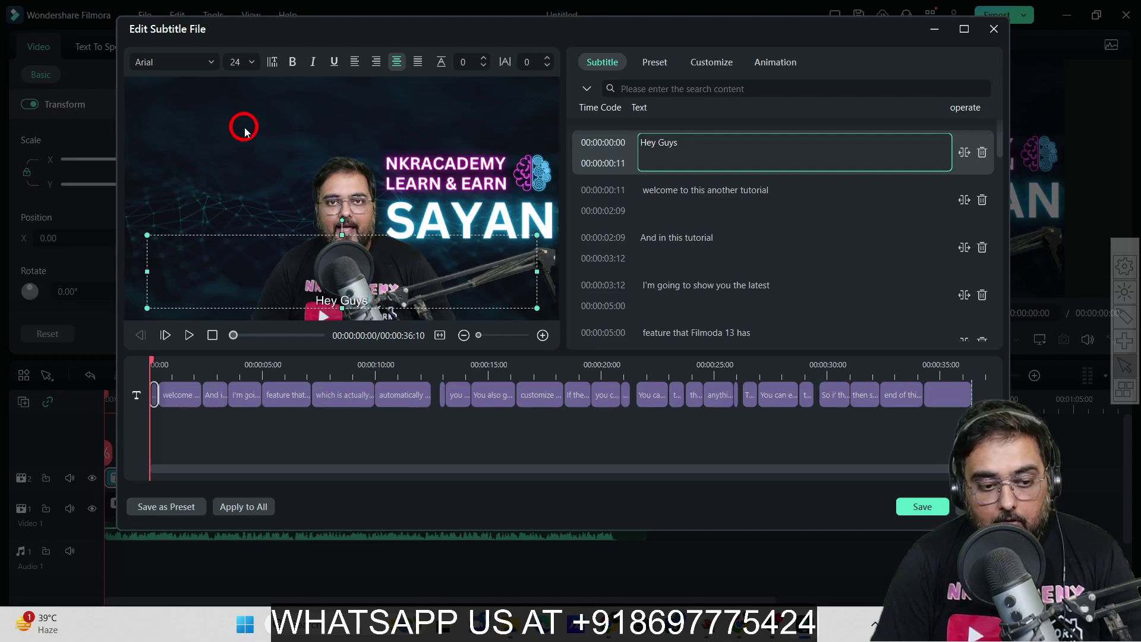
Style the subtitle text as Ultra at size 32, bold, with centre alignment.
{"action": "left_click", "coordinate": [212, 62]}
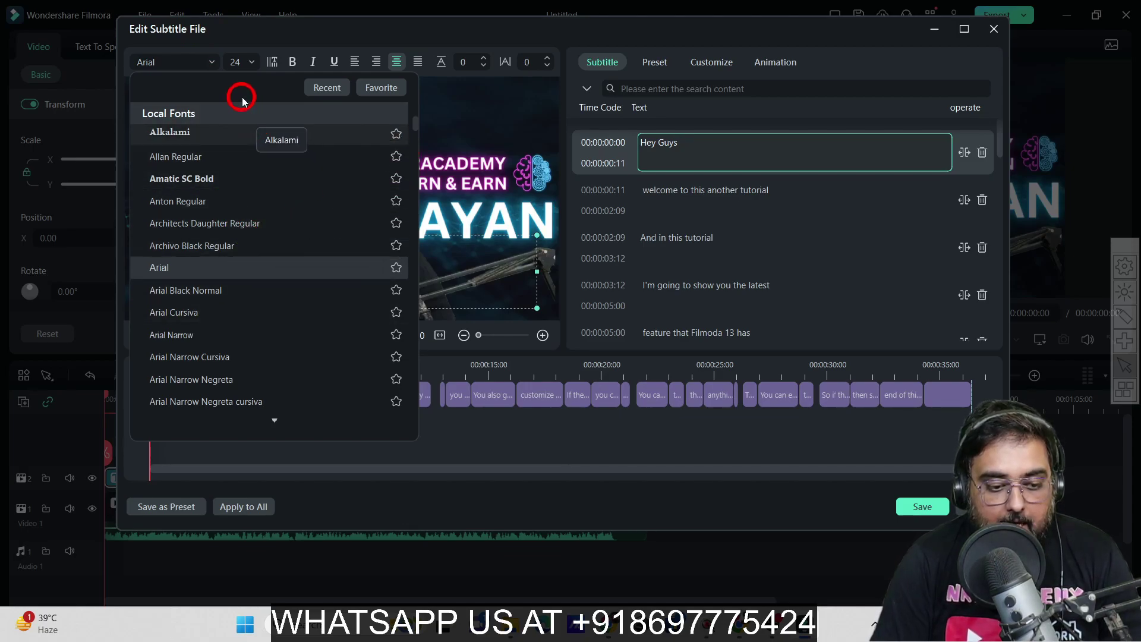
{"action": "scroll", "coordinate": [227, 190], "scroll_direction": "down", "scroll_amount": 20}
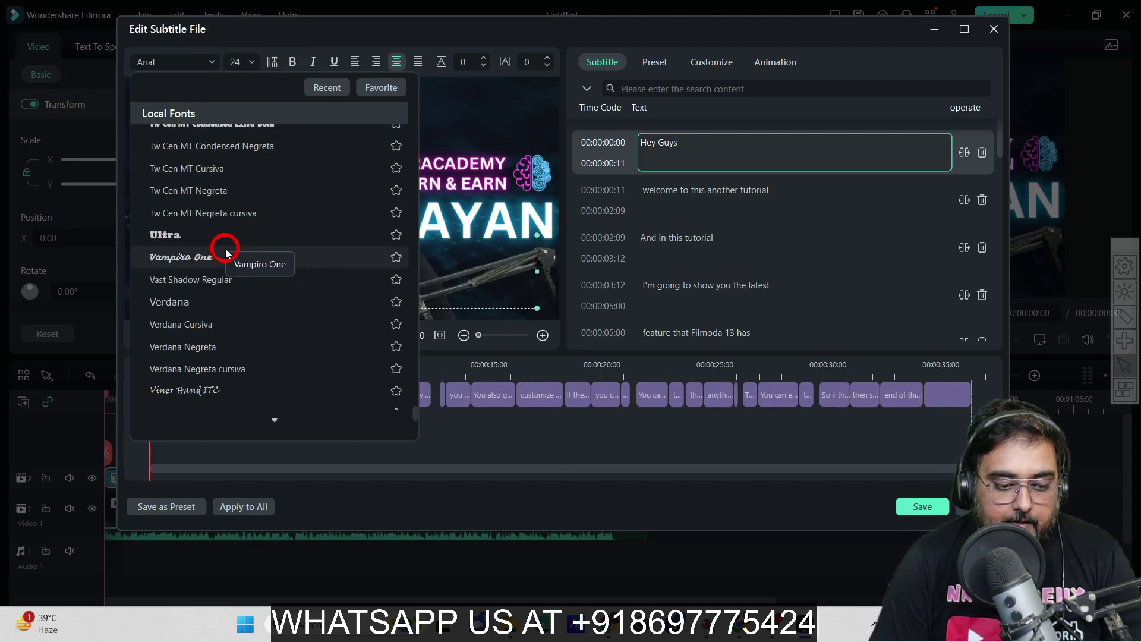
{"action": "left_click", "coordinate": [224, 241]}
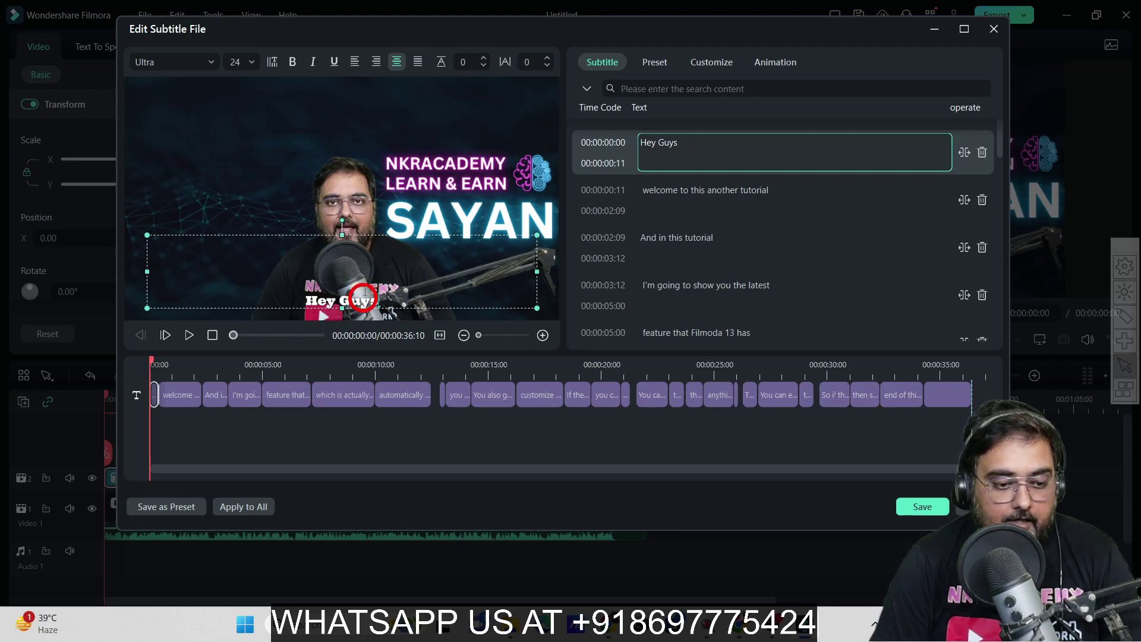
{"action": "left_click", "coordinate": [251, 62]}
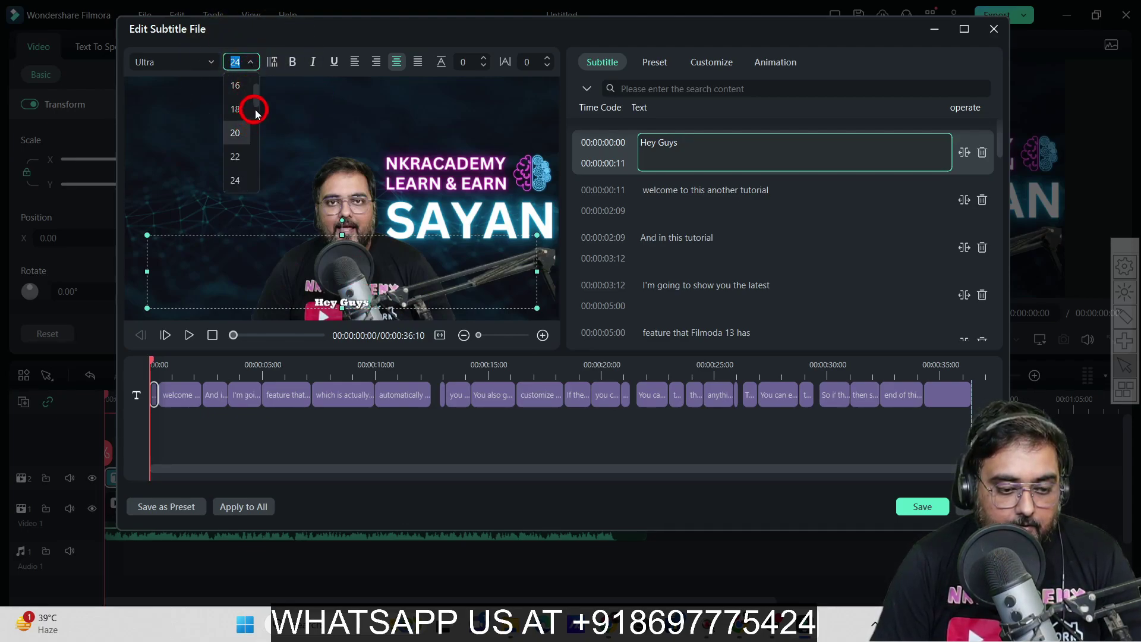
{"action": "left_click", "coordinate": [235, 181]}
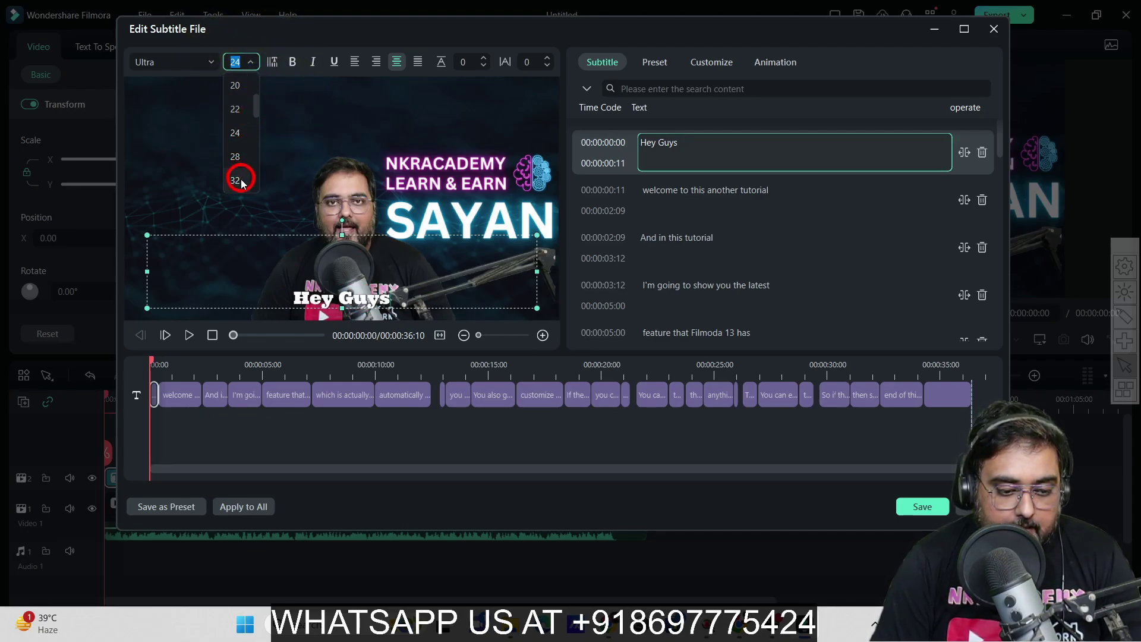
{"action": "left_click", "coordinate": [292, 63]}
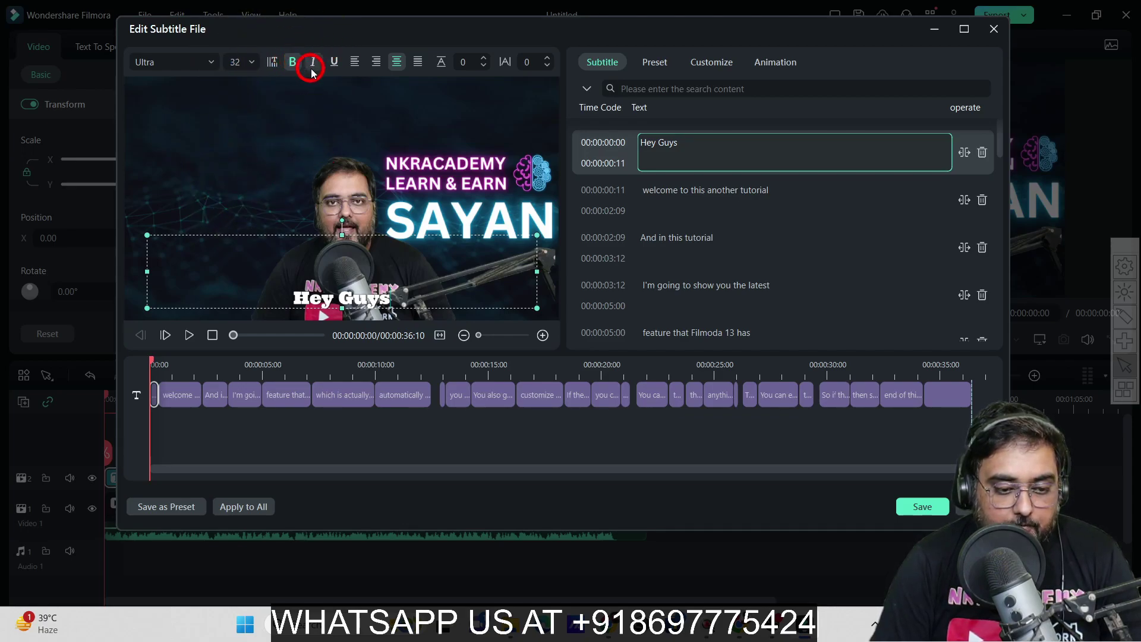
{"action": "left_click", "coordinate": [399, 65]}
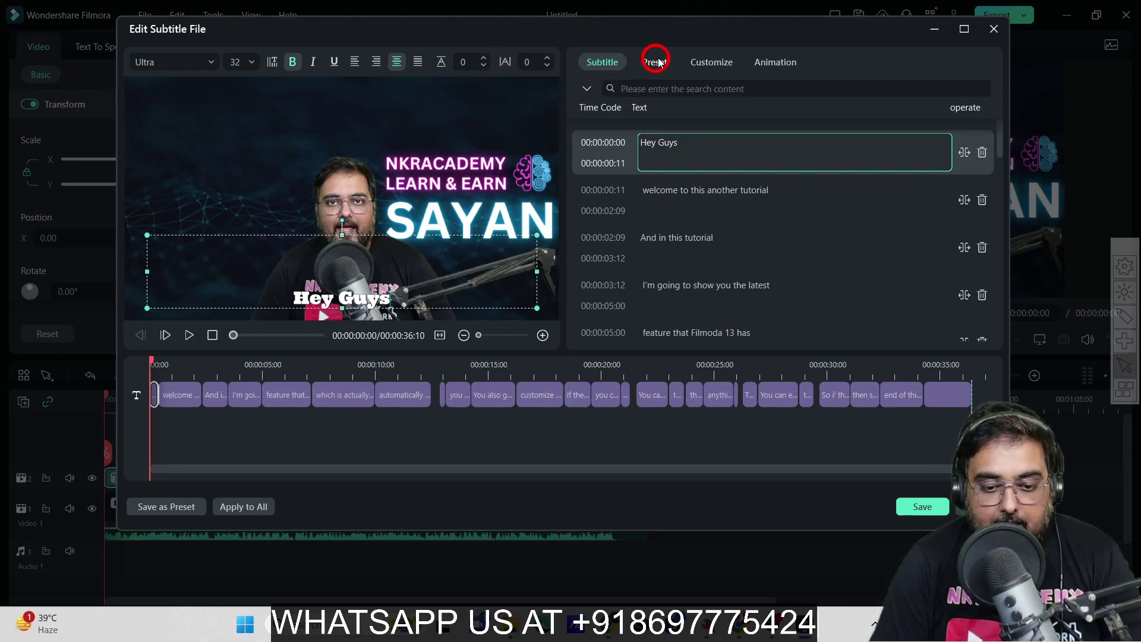
In Customize, keep Color Fill and choose green for the text after briefly trying brown.
{"action": "left_click", "coordinate": [702, 68]}
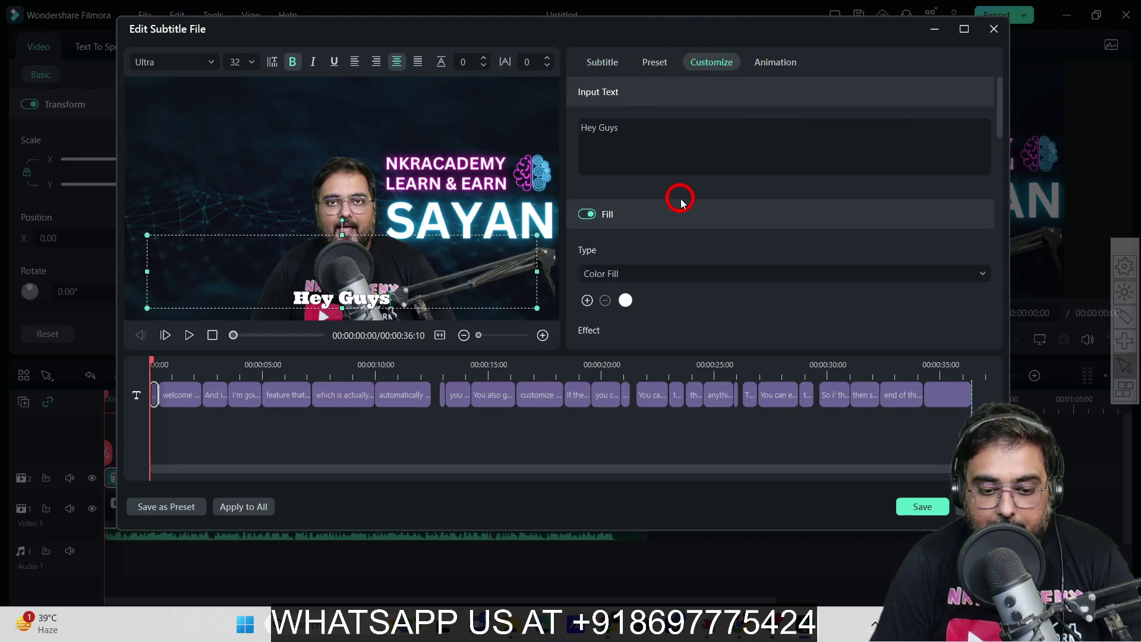
{"action": "left_click", "coordinate": [700, 268]}
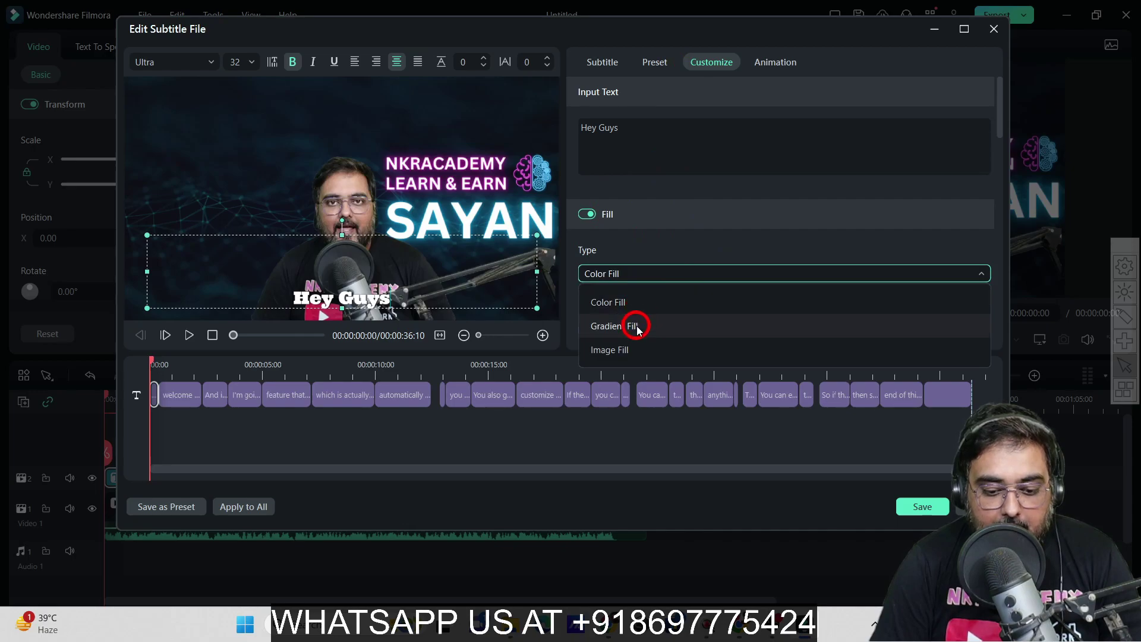
{"action": "left_click", "coordinate": [713, 233]}
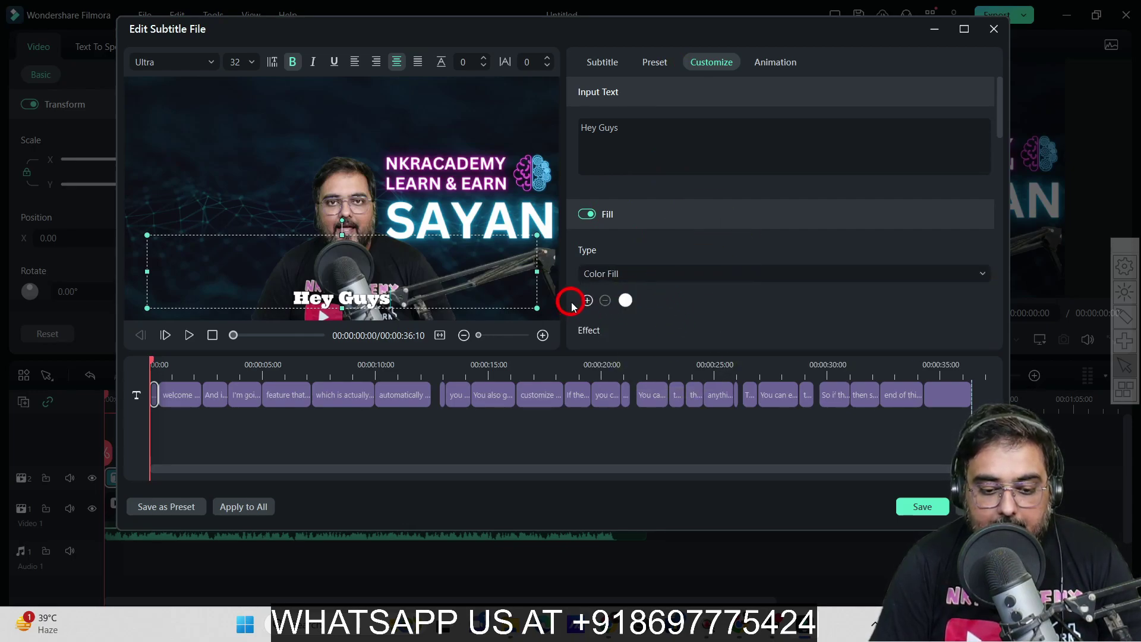
{"action": "left_click", "coordinate": [624, 300]}
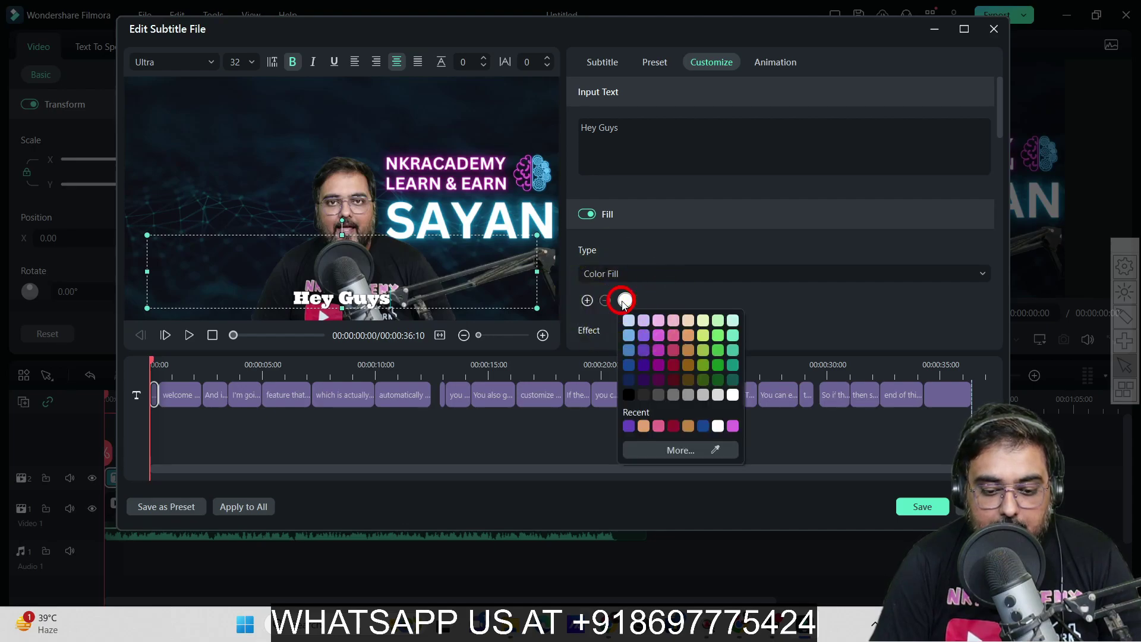
{"action": "left_click", "coordinate": [688, 365]}
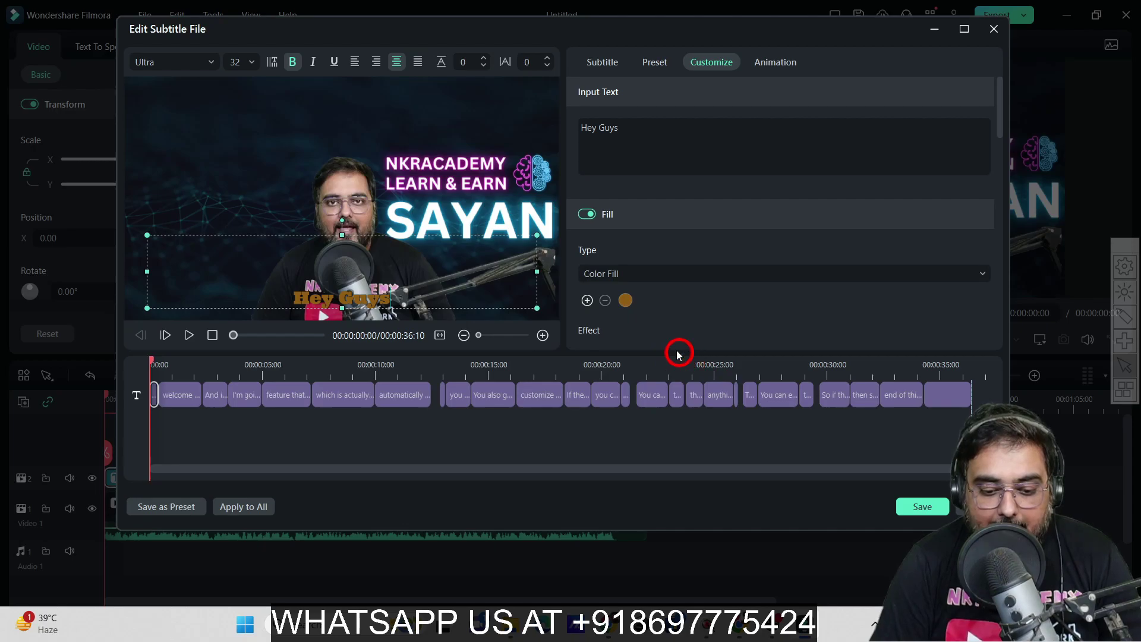
{"action": "left_click", "coordinate": [625, 300]}
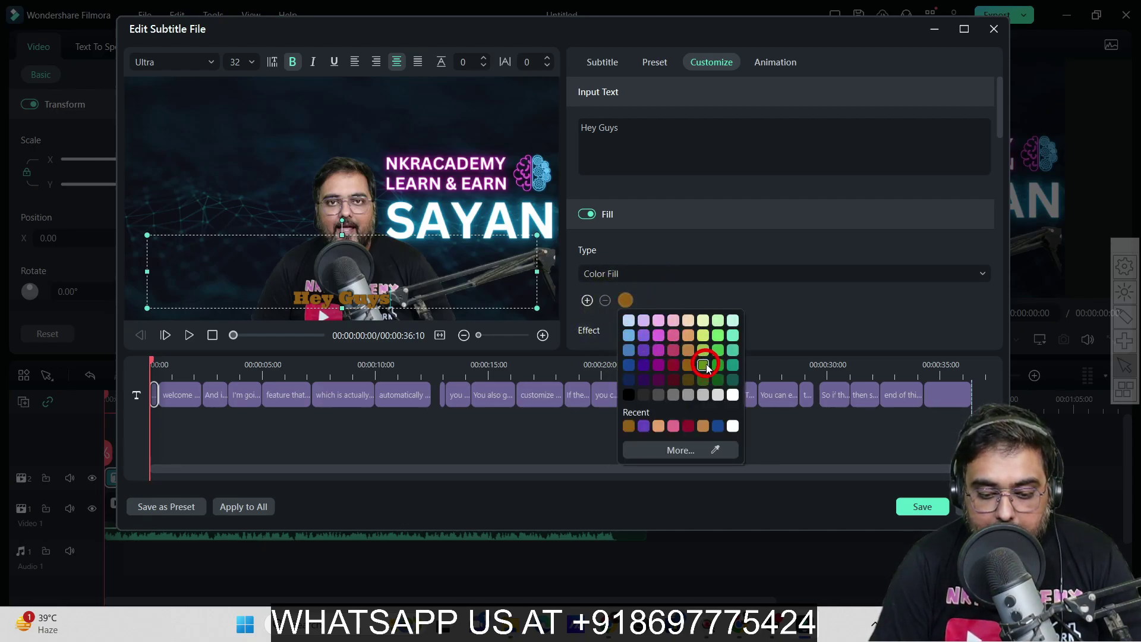
{"action": "left_click", "coordinate": [704, 365]}
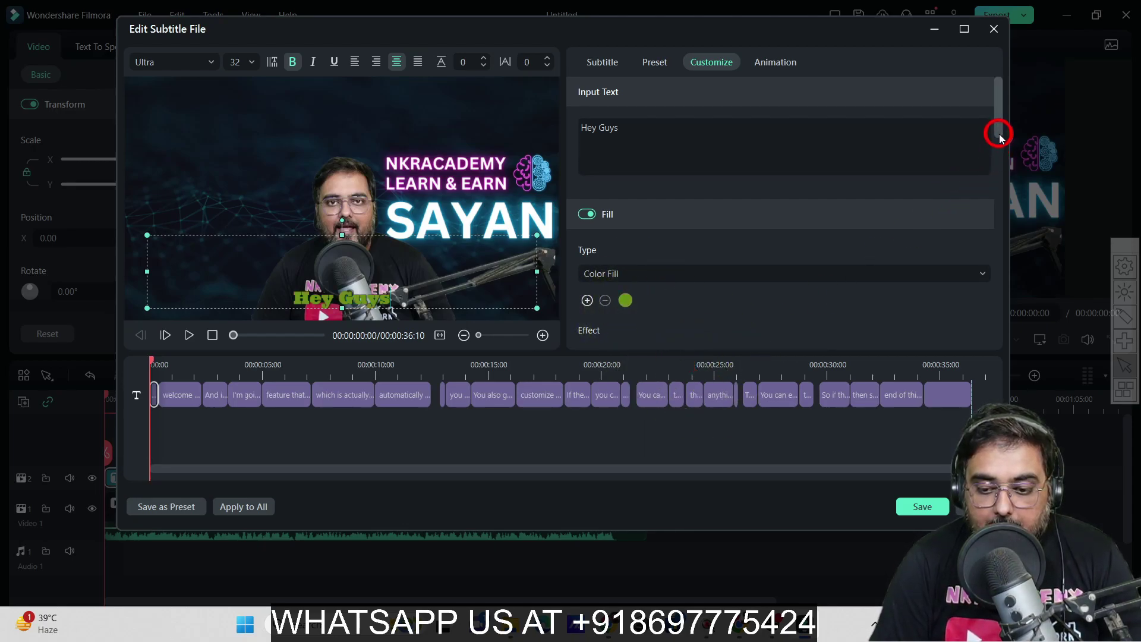
Try the glowing and blurred text effect styles, then return to the plain first style.
{"action": "left_click_drag", "start_coordinate": [999, 137], "coordinate": [998, 182]}
{"action": "left_click", "coordinate": [625, 149]}
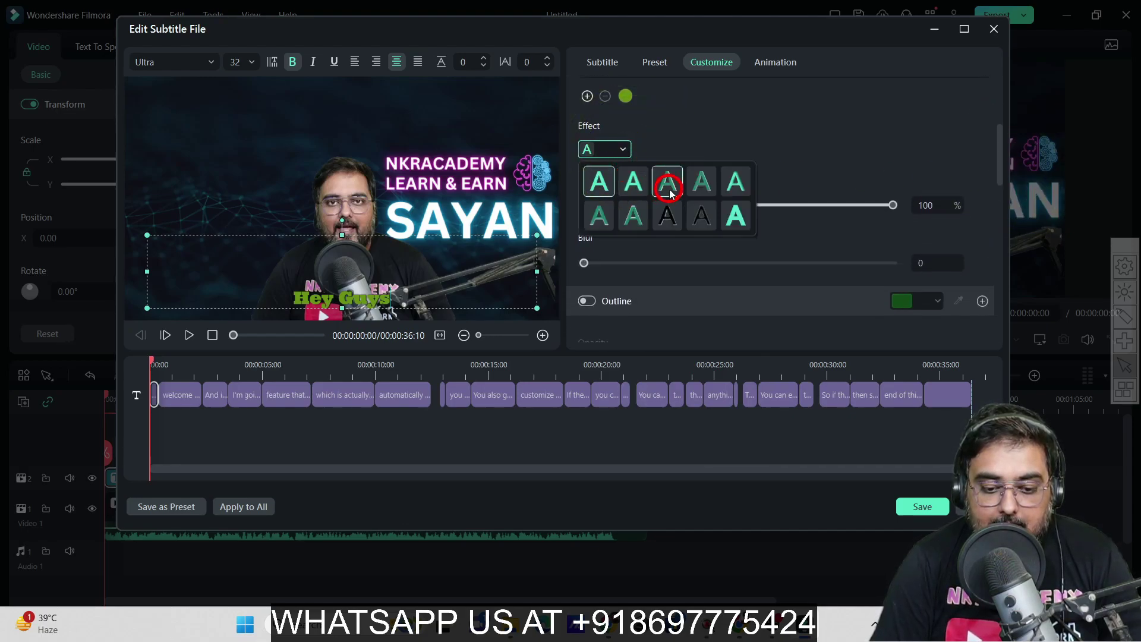
{"action": "left_click", "coordinate": [735, 215]}
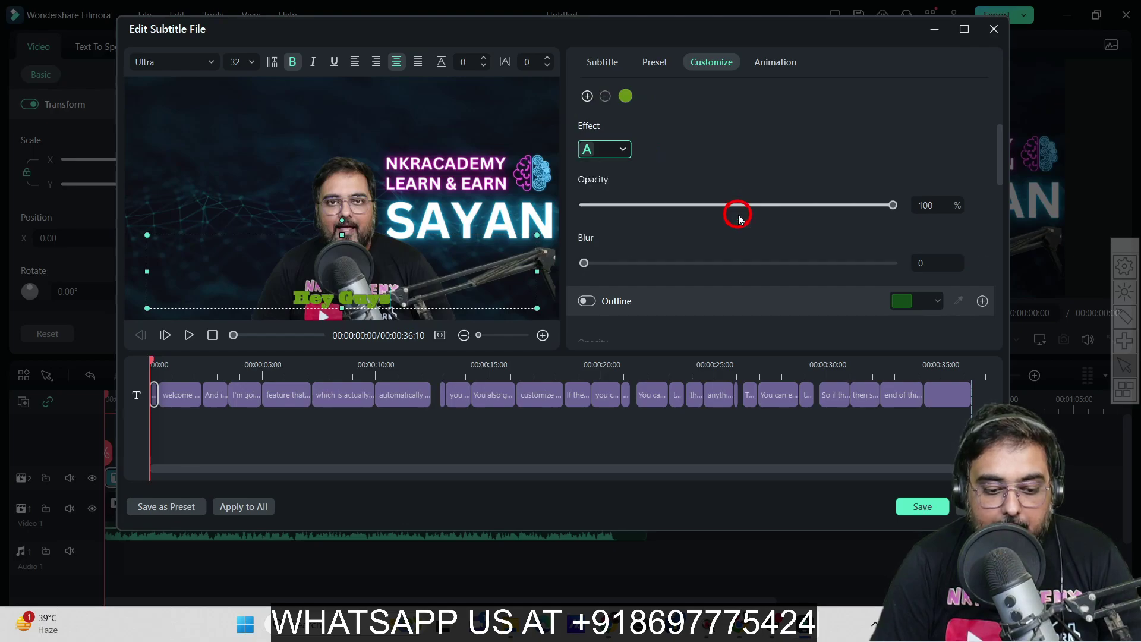
{"action": "left_click", "coordinate": [622, 149]}
{"action": "left_click", "coordinate": [602, 215]}
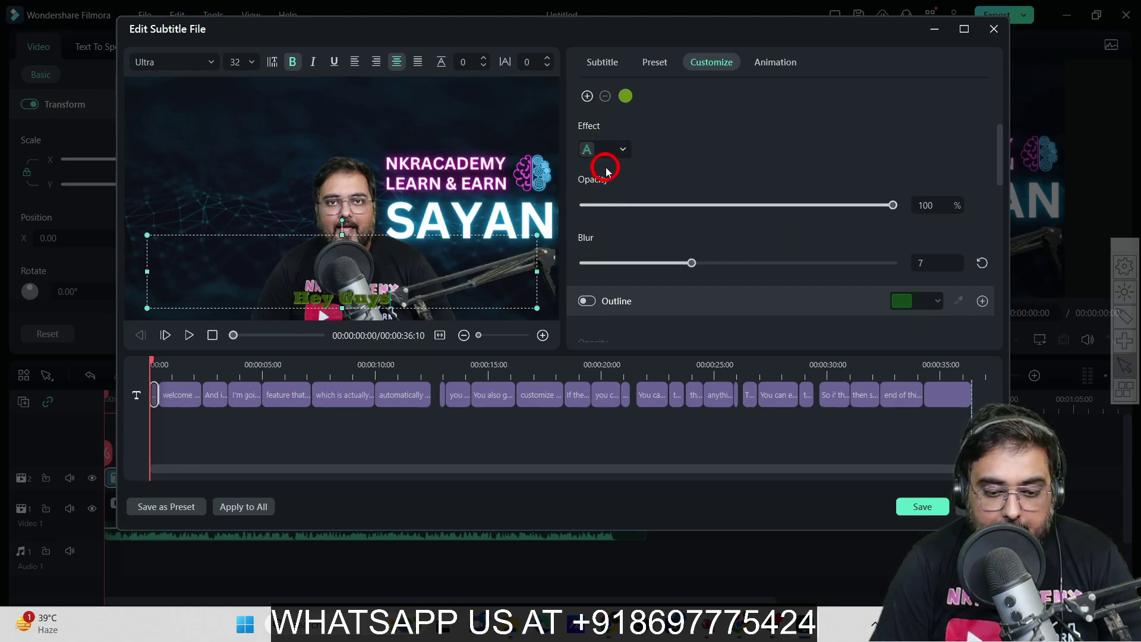
{"action": "left_click", "coordinate": [623, 148]}
{"action": "left_click", "coordinate": [607, 179]}
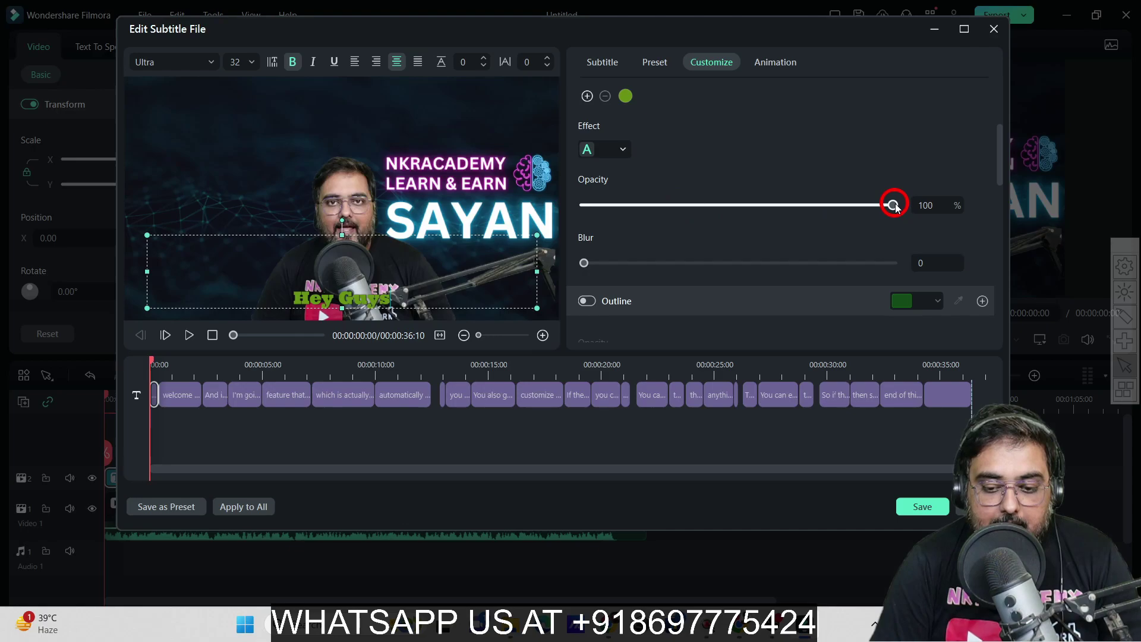
Test the opacity slider, restoring it to 100, and leave the blur at 0.
{"action": "mouse_move", "coordinate": [895, 206]}
{"action": "left_mouse_down"}
{"action": "mouse_move", "coordinate": [777, 205]}
{"action": "mouse_move", "coordinate": [897, 207]}
{"action": "left_mouse_up"}
{"action": "left_click", "coordinate": [593, 268]}
{"action": "mouse_move", "coordinate": [588, 266]}
{"action": "left_mouse_down"}
{"action": "mouse_move", "coordinate": [631, 262]}
{"action": "mouse_move", "coordinate": [579, 262]}
{"action": "left_mouse_up"}
{"action": "left_click_drag", "start_coordinate": [1005, 149], "coordinate": [1002, 198]}
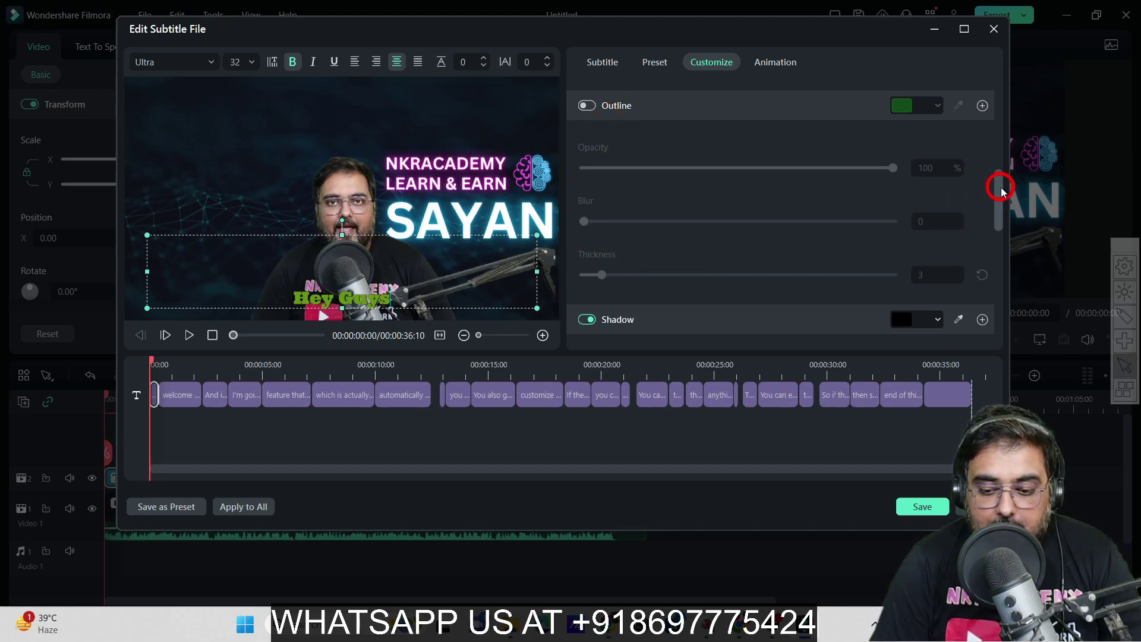
{"action": "left_click_drag", "start_coordinate": [1001, 188], "coordinate": [1005, 299]}
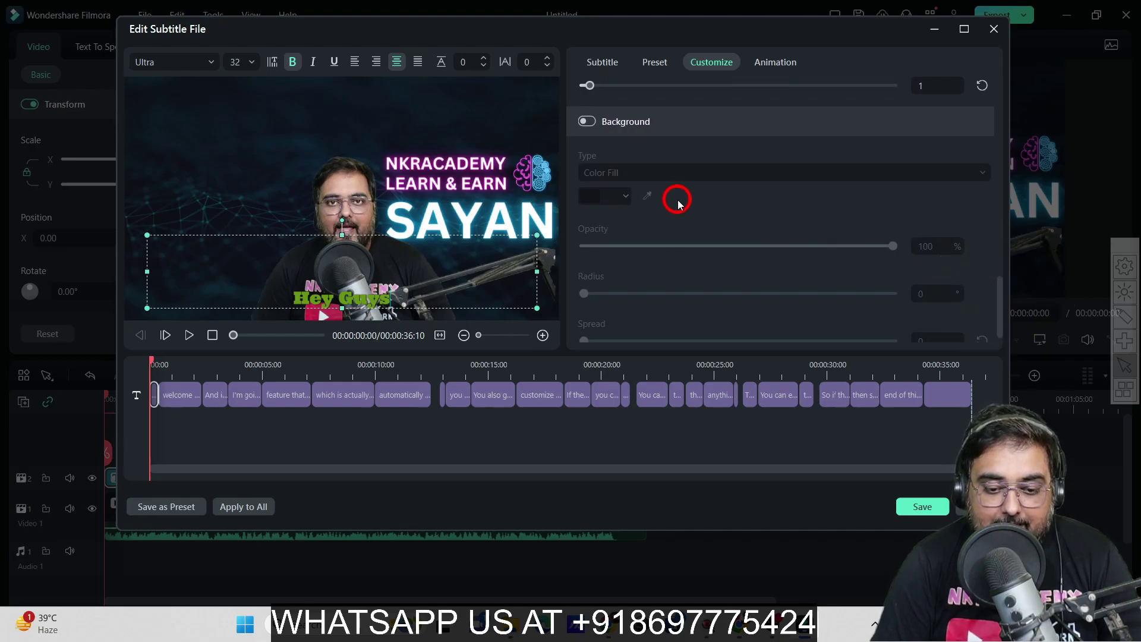
Enable a dark purple subtitle background box with corner radius 36 and spread around 30.
{"action": "left_click", "coordinate": [589, 122]}
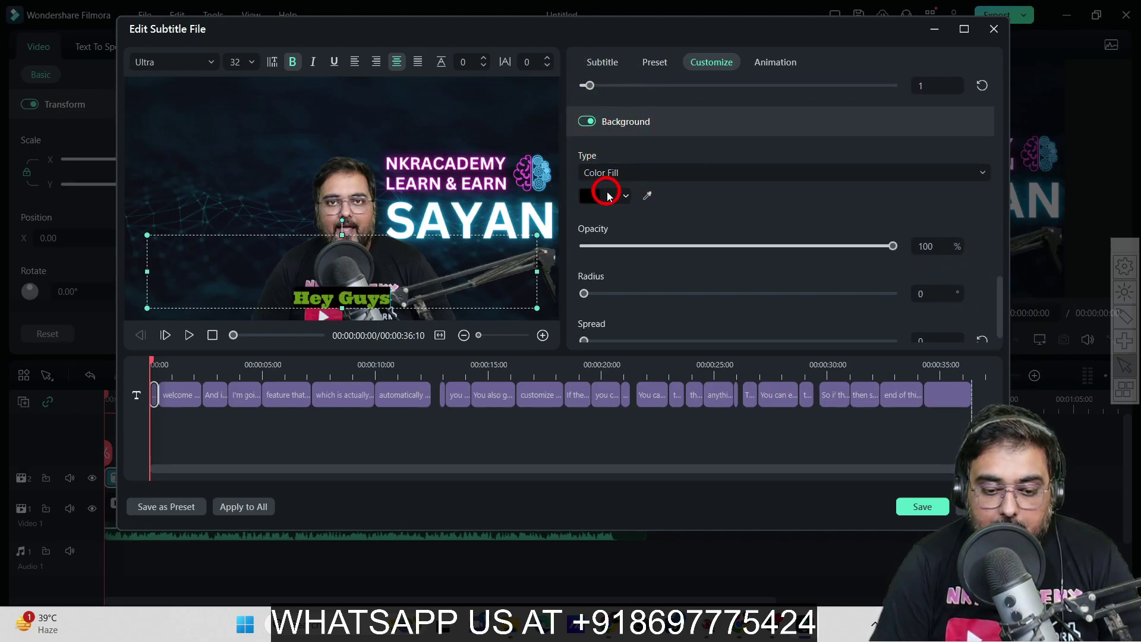
{"action": "left_click", "coordinate": [590, 195]}
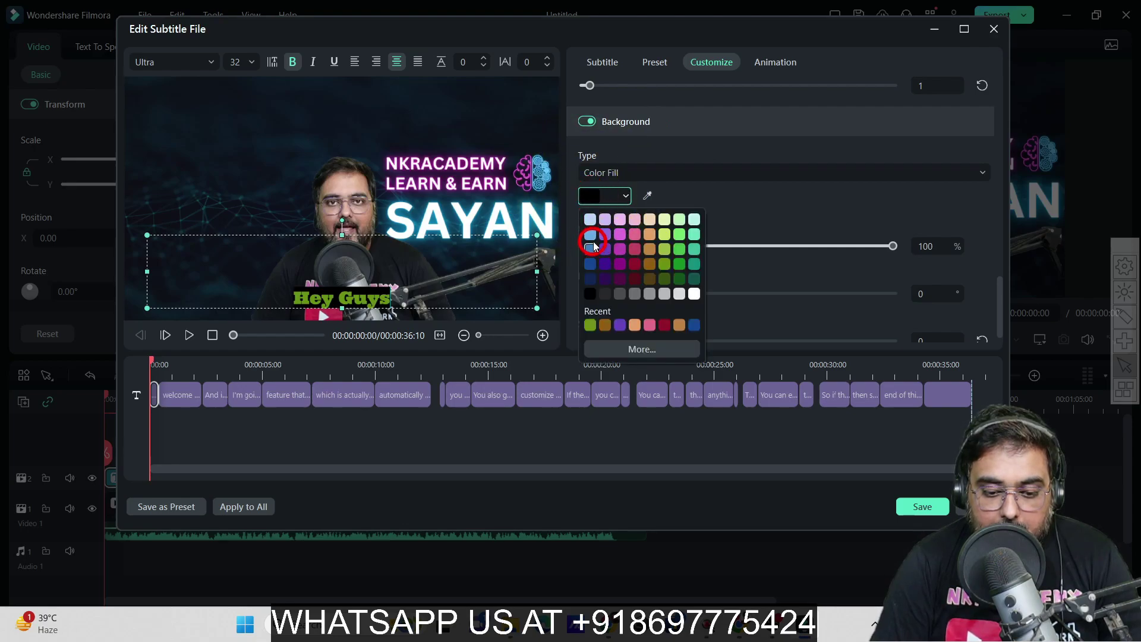
{"action": "left_click", "coordinate": [605, 264]}
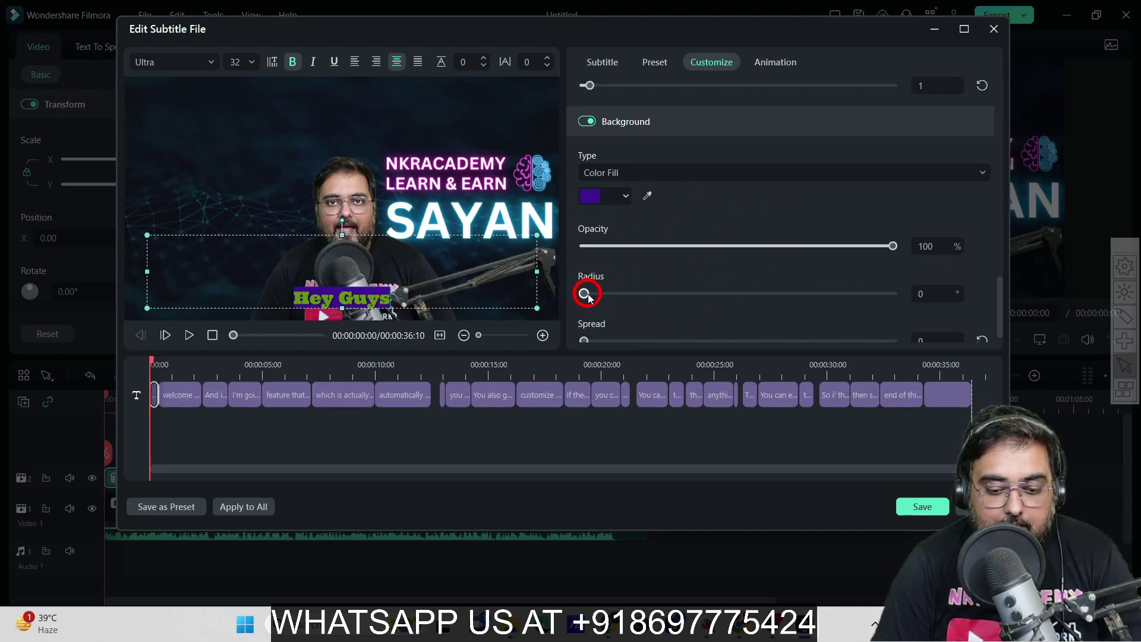
{"action": "left_click_drag", "start_coordinate": [587, 297], "coordinate": [708, 305]}
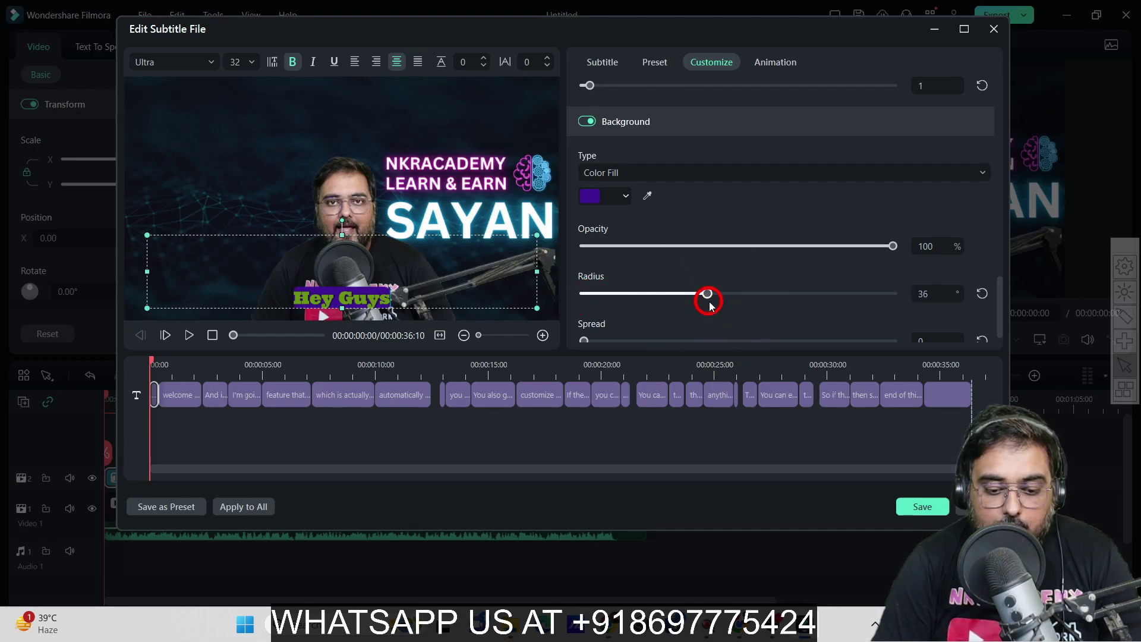
{"action": "left_click", "coordinate": [597, 343]}
{"action": "left_click_drag", "start_coordinate": [588, 342], "coordinate": [675, 340]}
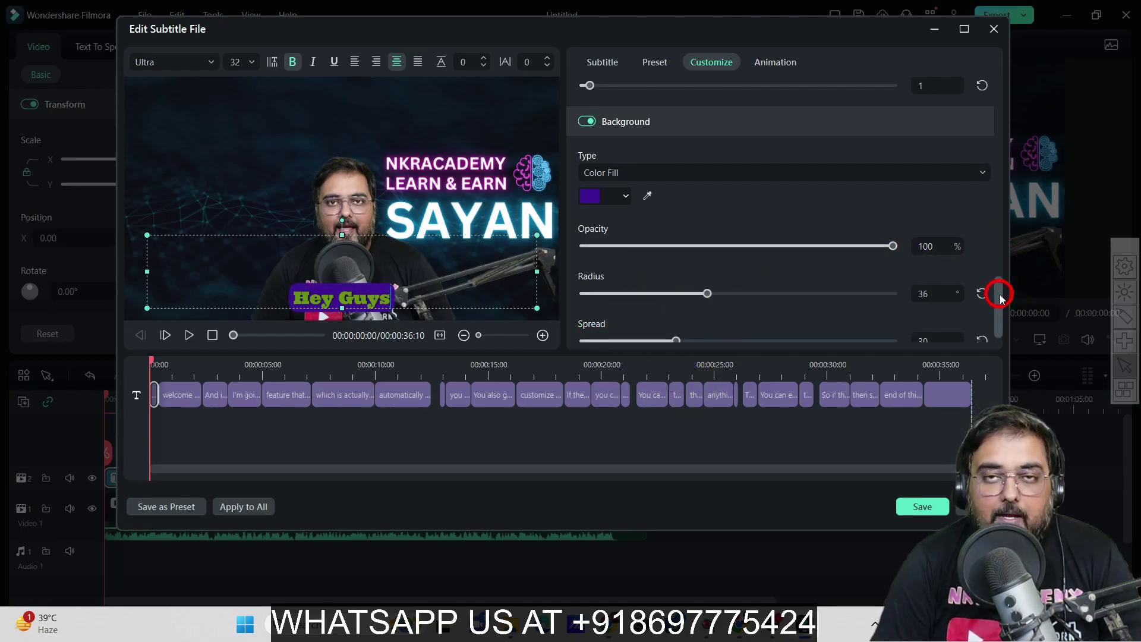
{"action": "left_click_drag", "start_coordinate": [1000, 295], "coordinate": [988, 77]}
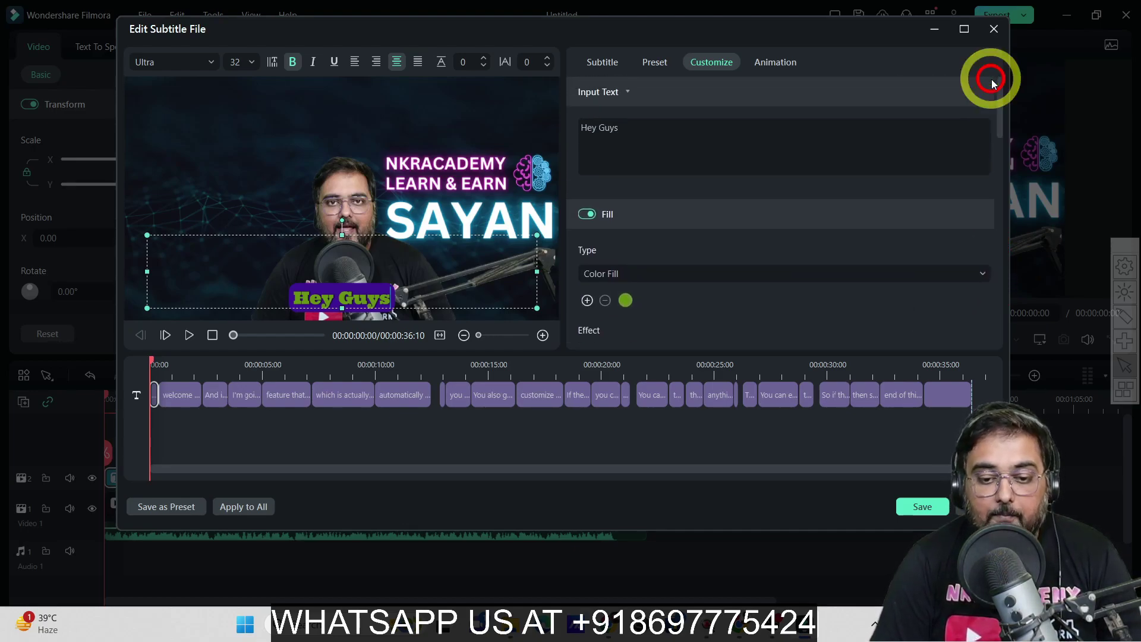
Give all subtitle bars the second Typewriter in-animation, lasting 0.44 s.
{"action": "left_click", "coordinate": [784, 65]}
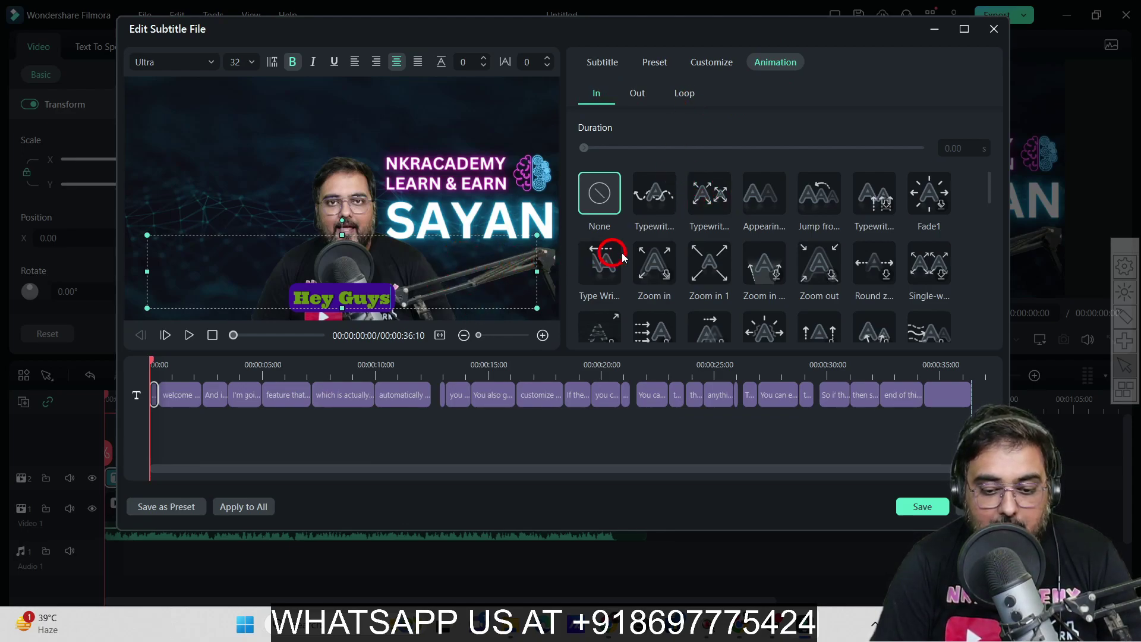
{"action": "left_click", "coordinate": [712, 203]}
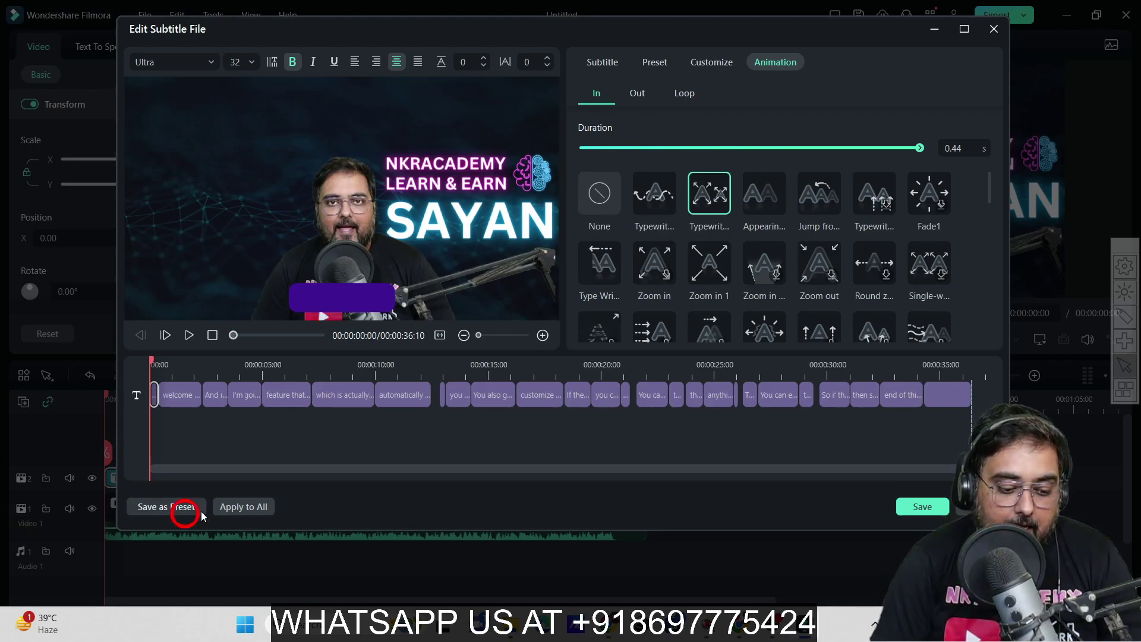
{"action": "left_click", "coordinate": [233, 507]}
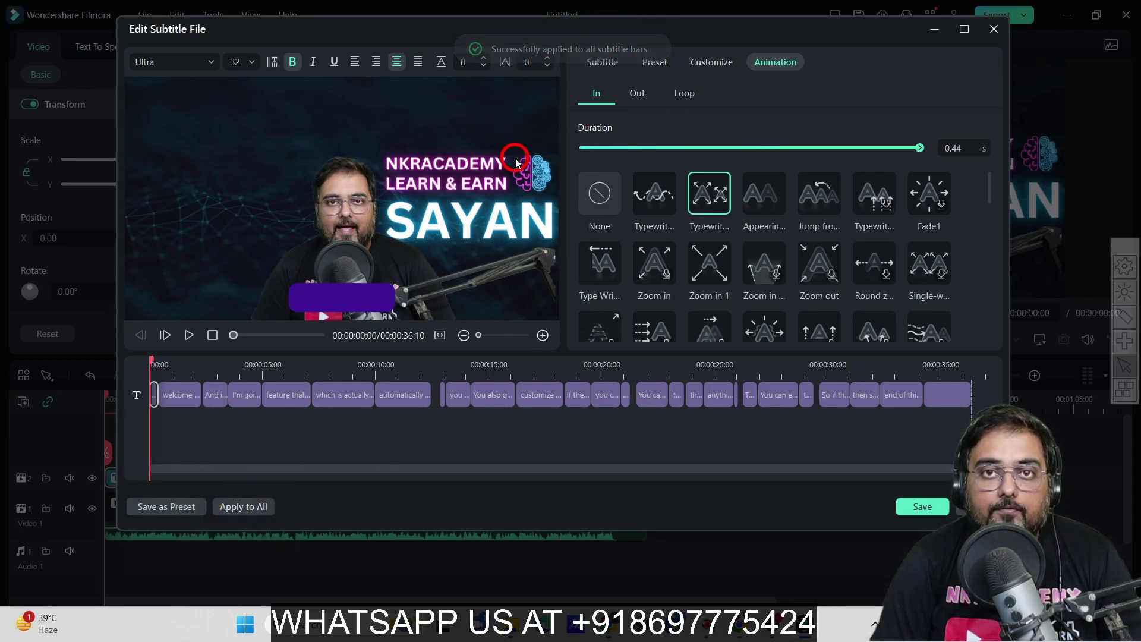
Save the styling, play and pause to check the purple-box captions, then reopen Edit Subtitle File.
{"action": "left_click", "coordinate": [925, 508]}
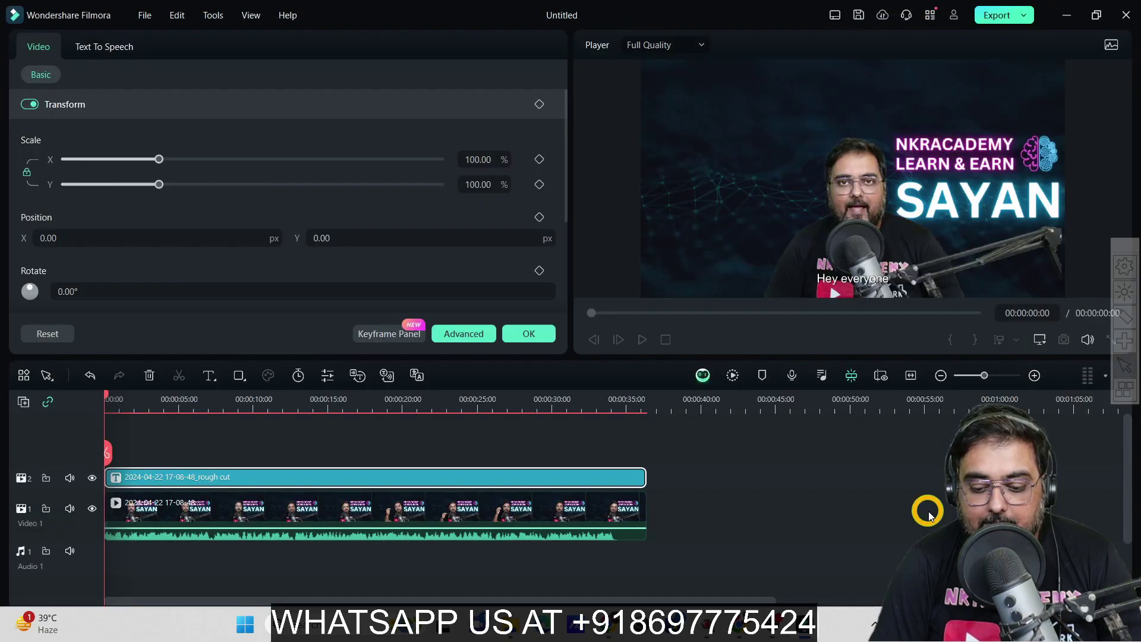
{"action": "left_click", "coordinate": [642, 339]}
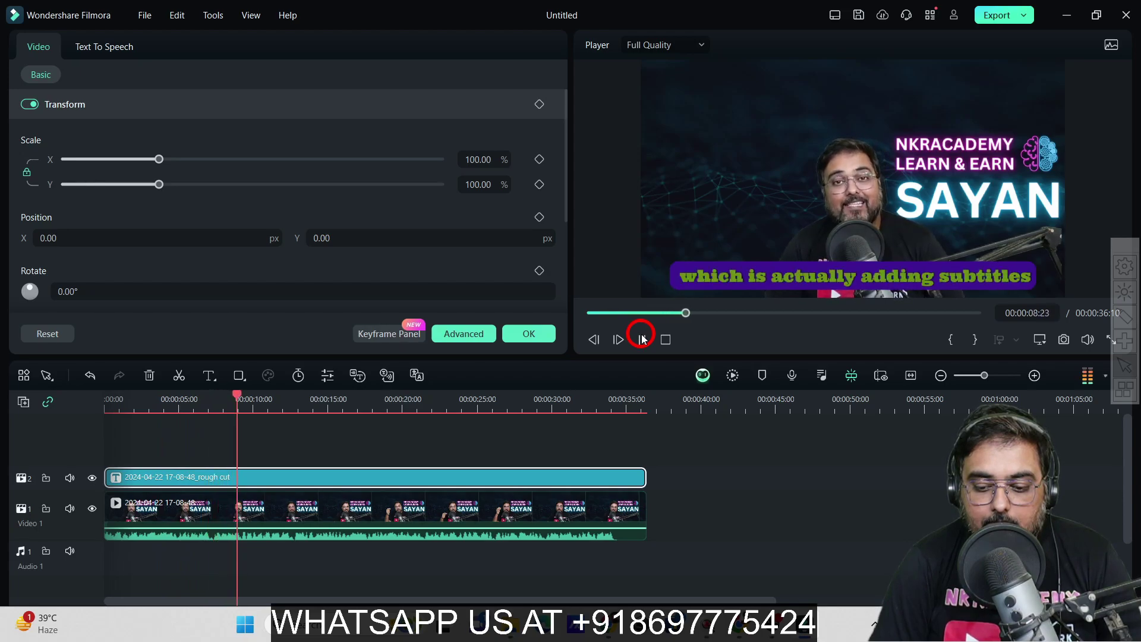
{"action": "left_click", "coordinate": [642, 339]}
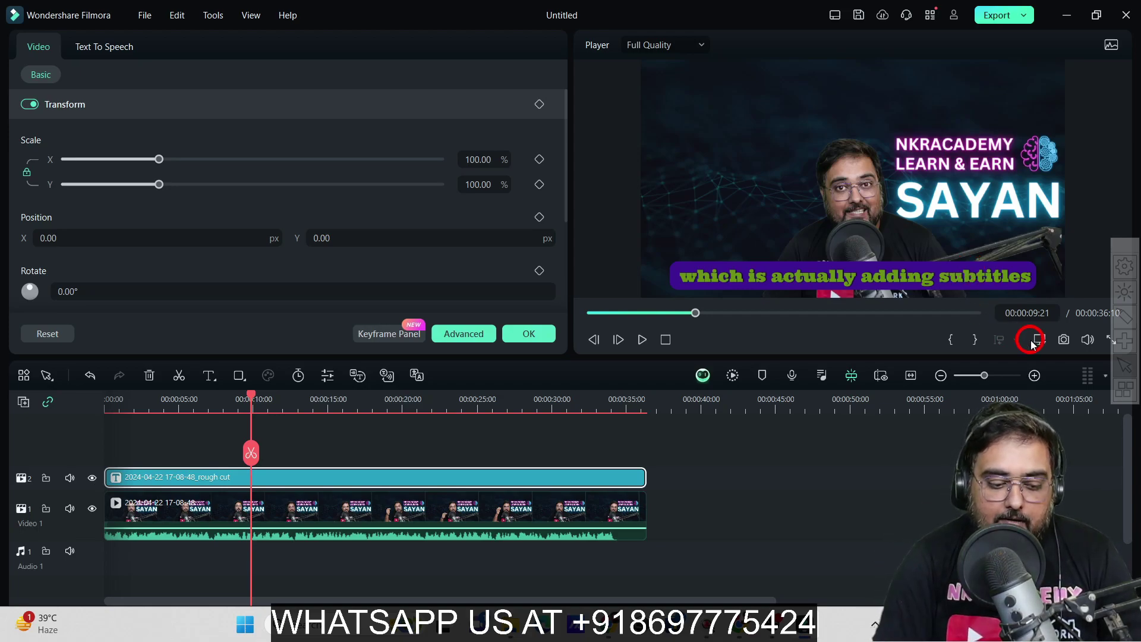
{"action": "double_click", "coordinate": [425, 478]}
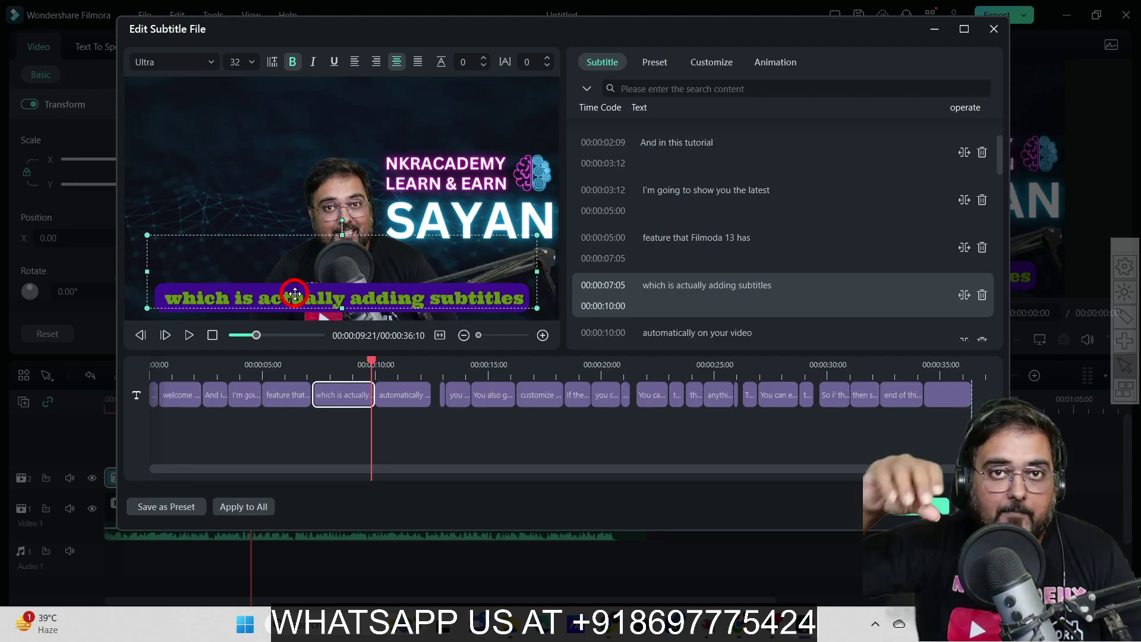
Save the current subtitle style as a preset, renaming 'My preset1' to 'nkracademy'.
{"action": "left_click", "coordinate": [153, 512]}
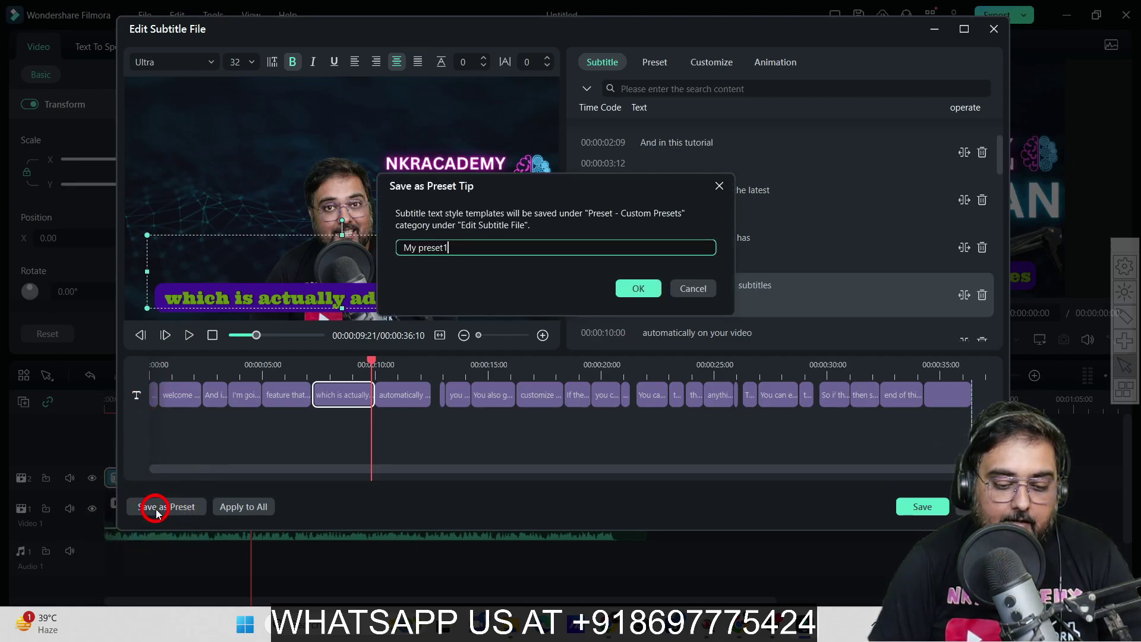
{"action": "left_click", "coordinate": [458, 254]}
{"action": "left_click_drag", "start_coordinate": [462, 249], "coordinate": [377, 247]}
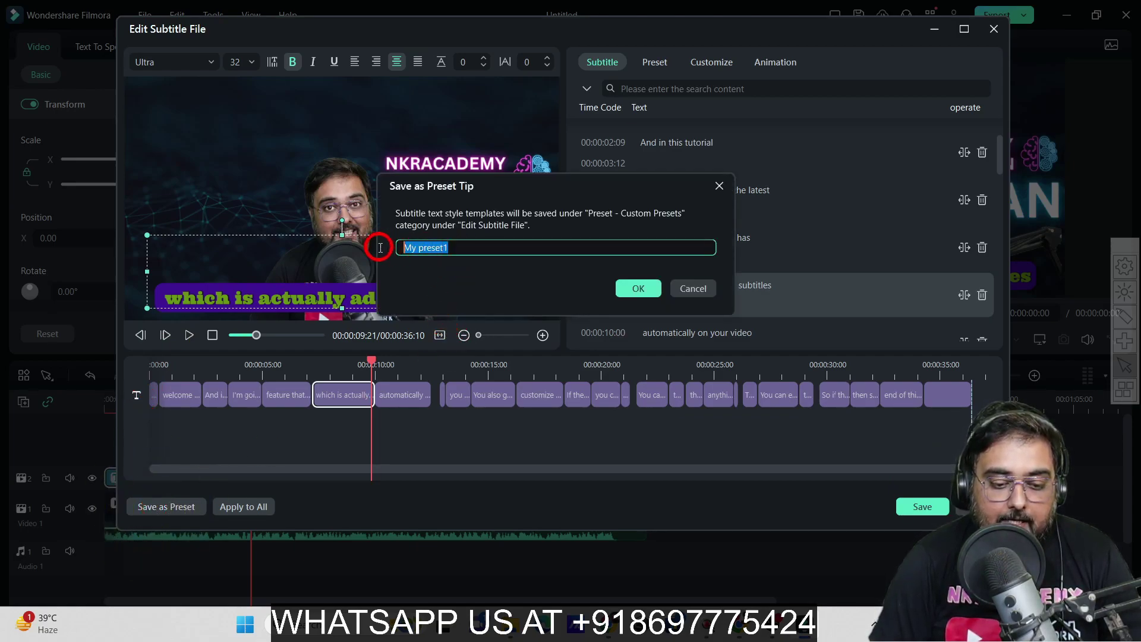
{"action": "type", "text": "nkracademy"}
{"action": "left_click", "coordinate": [445, 246]}
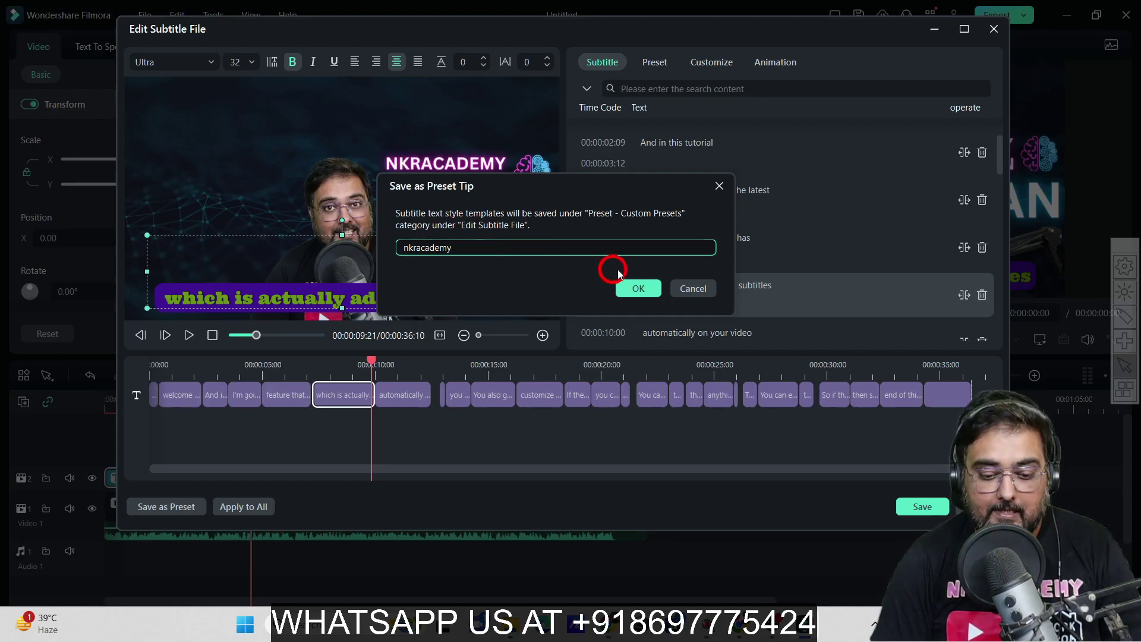
{"action": "left_click", "coordinate": [636, 288]}
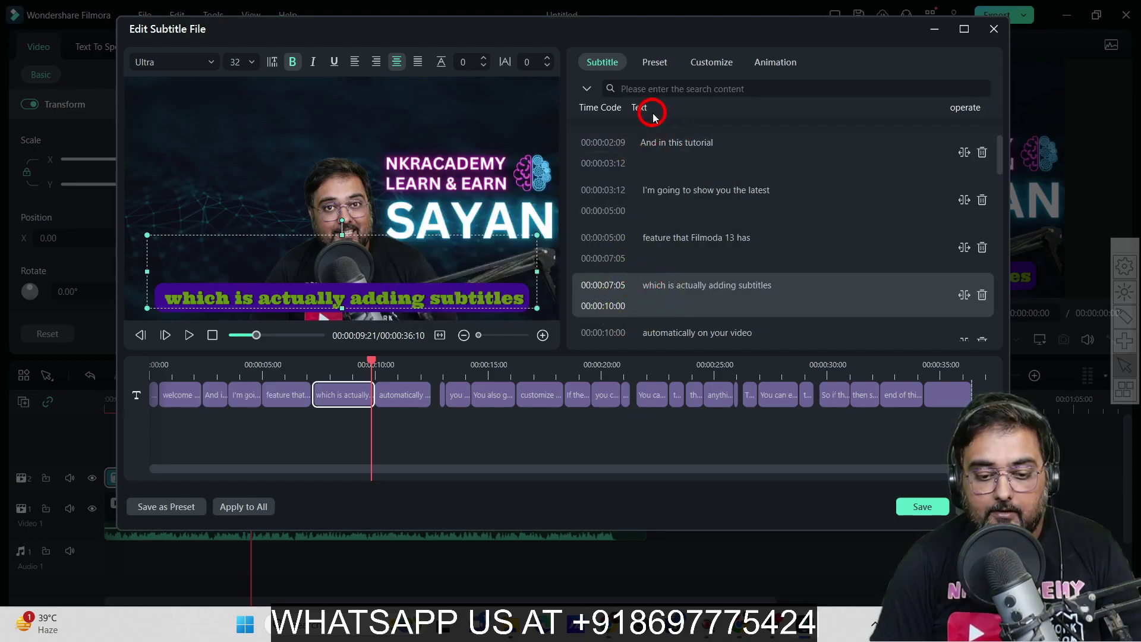
Apply the Sayan preset from Custom Presets to the subtitles for Barlow Black captions, then save.
{"action": "left_click", "coordinate": [657, 64]}
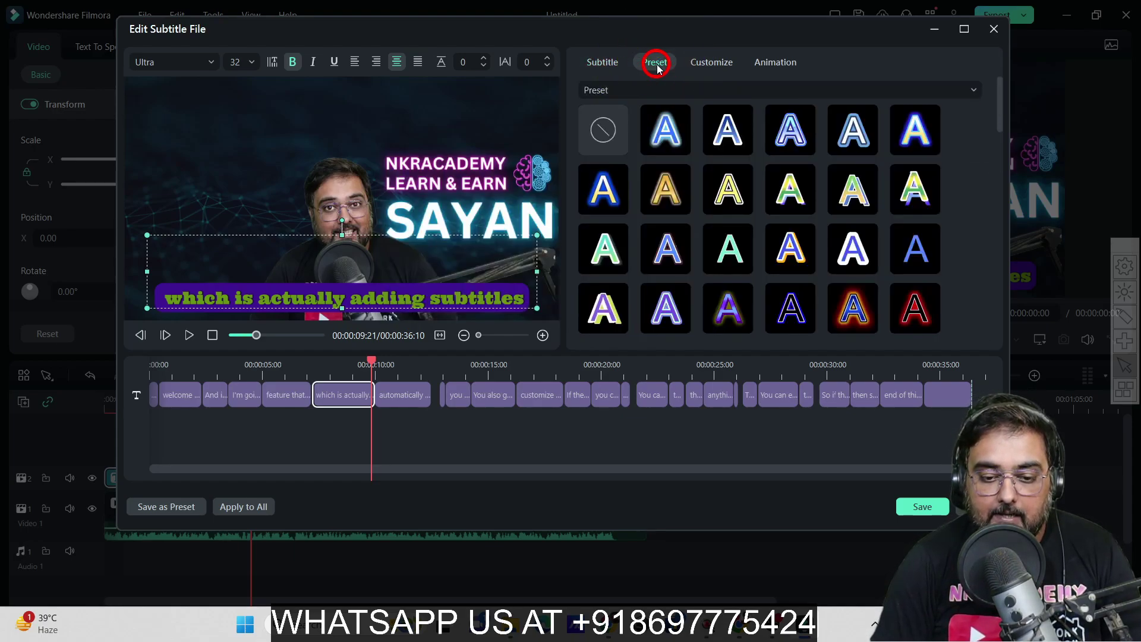
{"action": "left_click", "coordinate": [670, 87]}
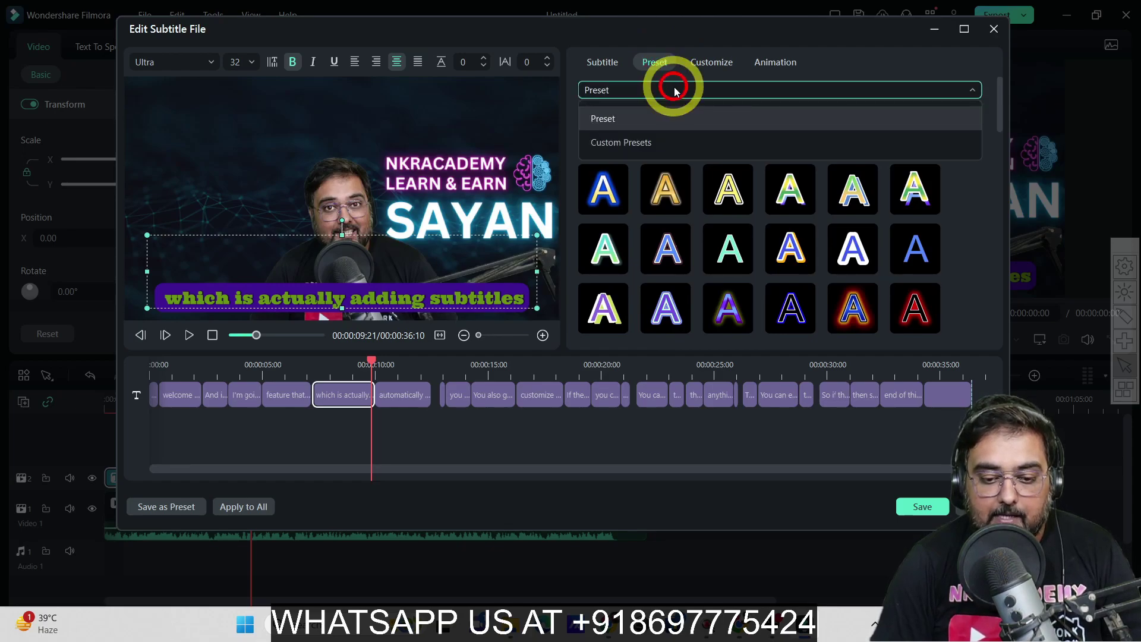
{"action": "left_click", "coordinate": [671, 144]}
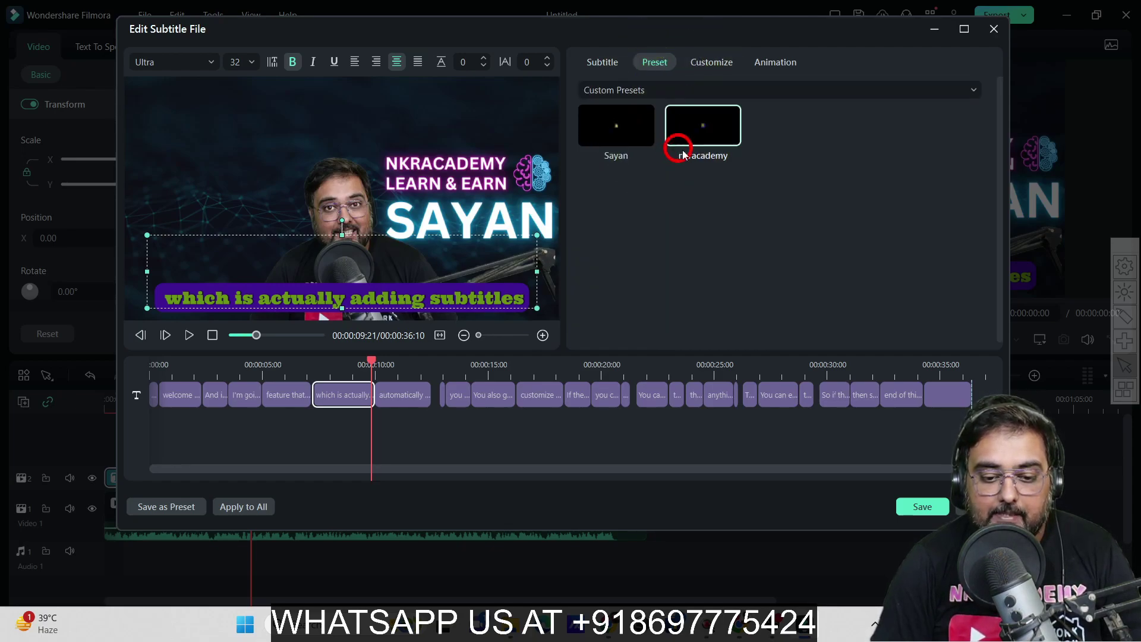
{"action": "left_click", "coordinate": [697, 143]}
{"action": "left_click", "coordinate": [624, 149]}
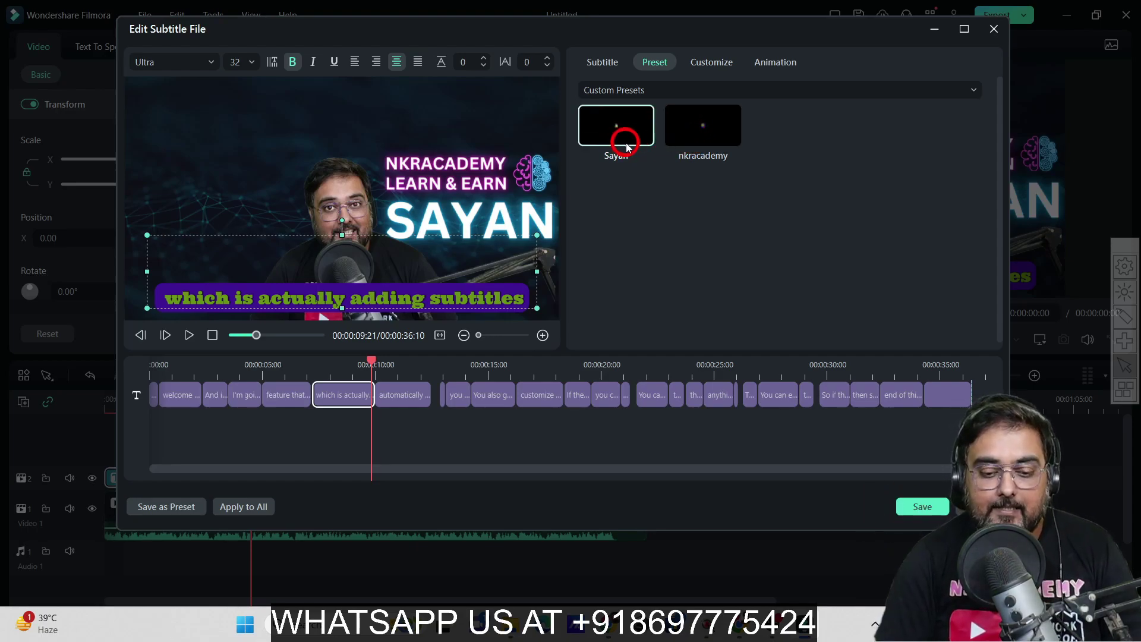
{"action": "left_click", "coordinate": [624, 144]}
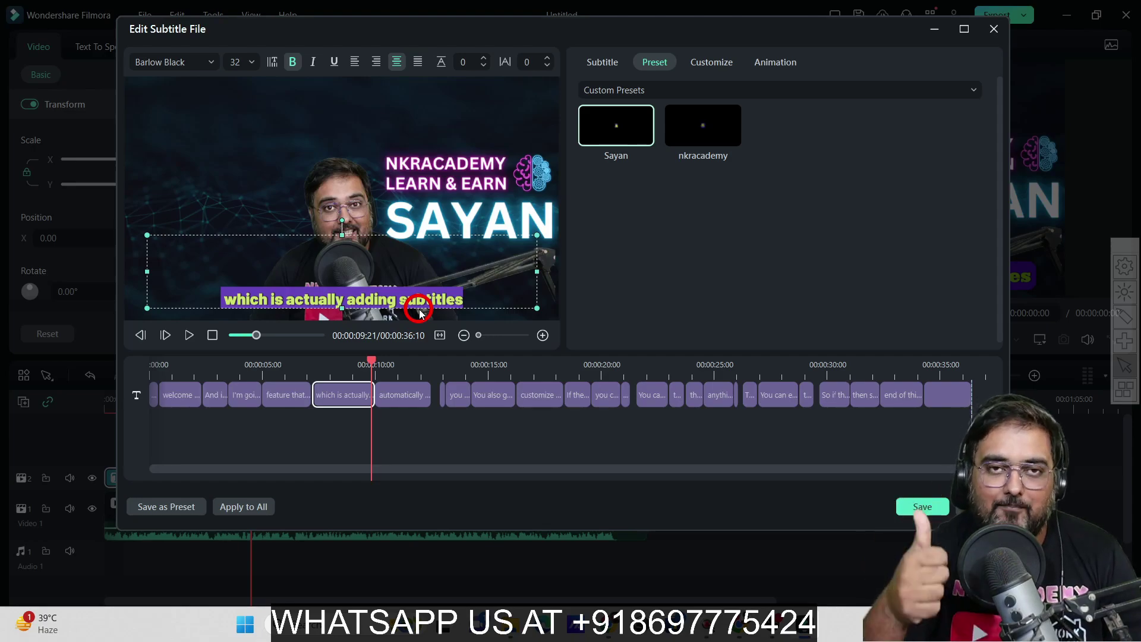
{"action": "left_click", "coordinate": [924, 507]}
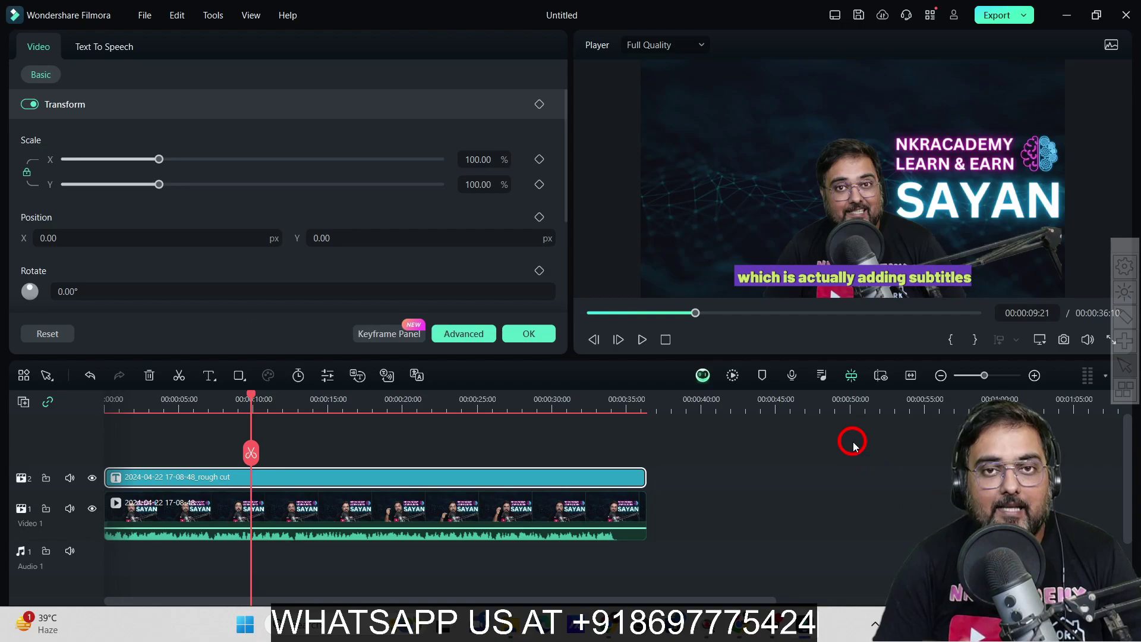
Export the project as MP4 named 'subtitles demo' into the Videos folder.
{"action": "left_click", "coordinate": [1001, 17]}
{"action": "left_click", "coordinate": [725, 157]}
{"action": "left_click_drag", "start_coordinate": [690, 160], "coordinate": [565, 163]}
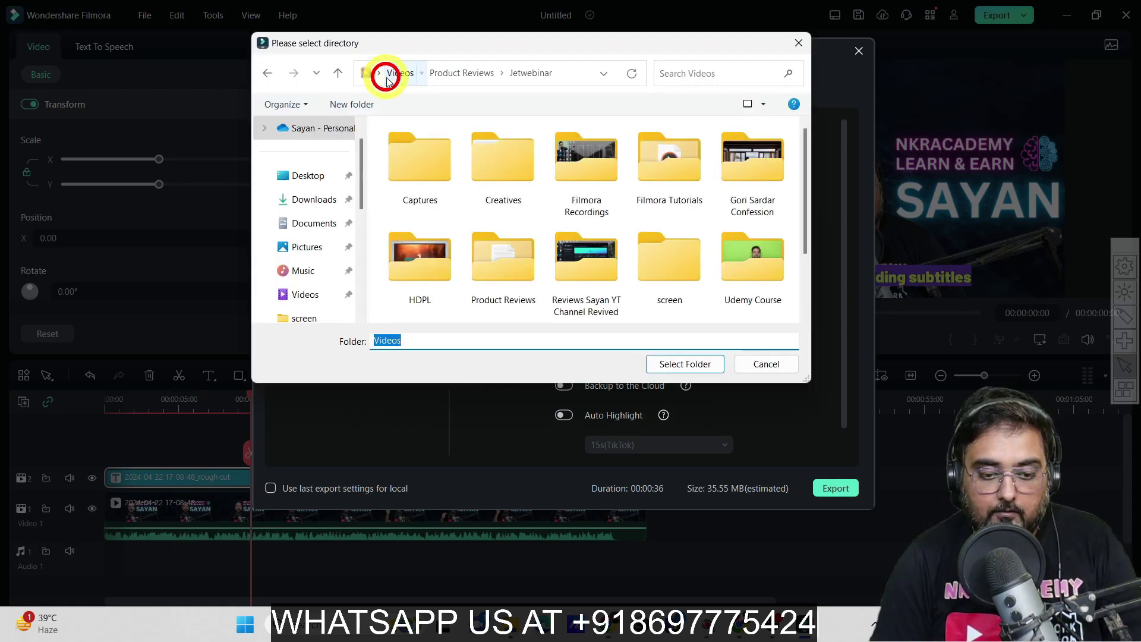
{"action": "left_click", "coordinate": [382, 71]}
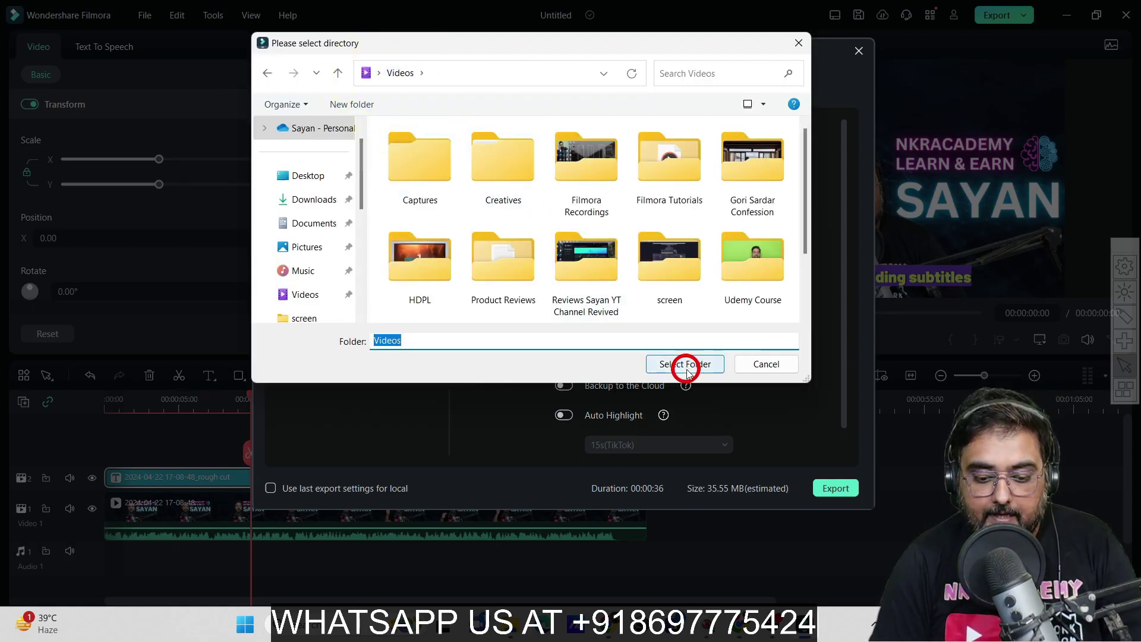
{"action": "left_click", "coordinate": [683, 363]}
{"action": "left_click", "coordinate": [824, 488]}
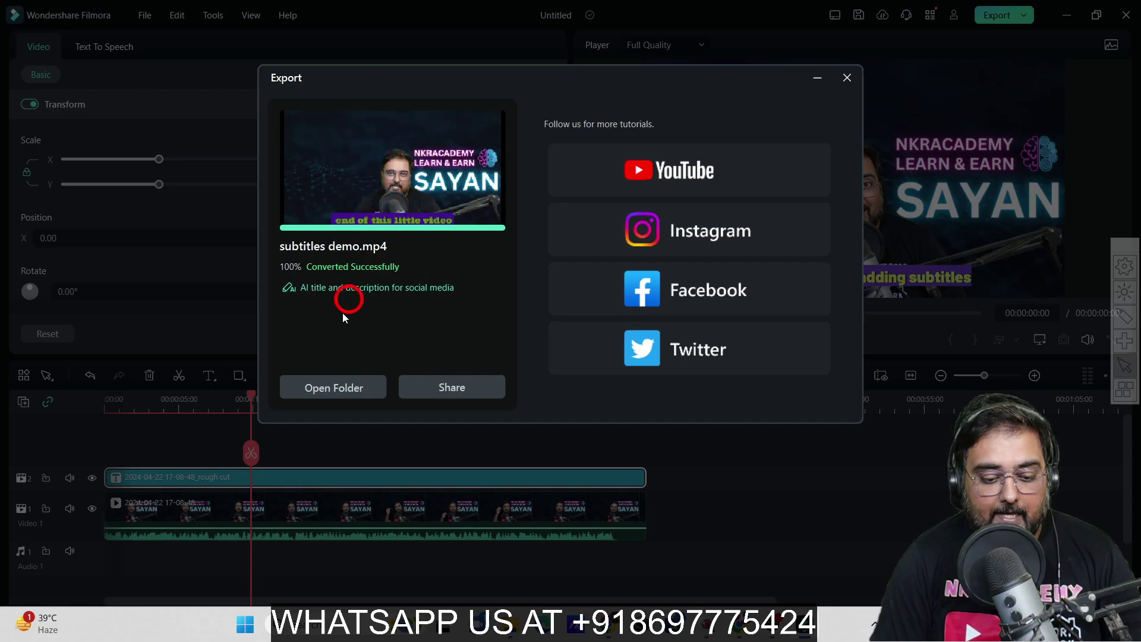
Open the folder containing the exported video and SRT file from the export-complete window.
{"action": "left_click", "coordinate": [333, 387]}
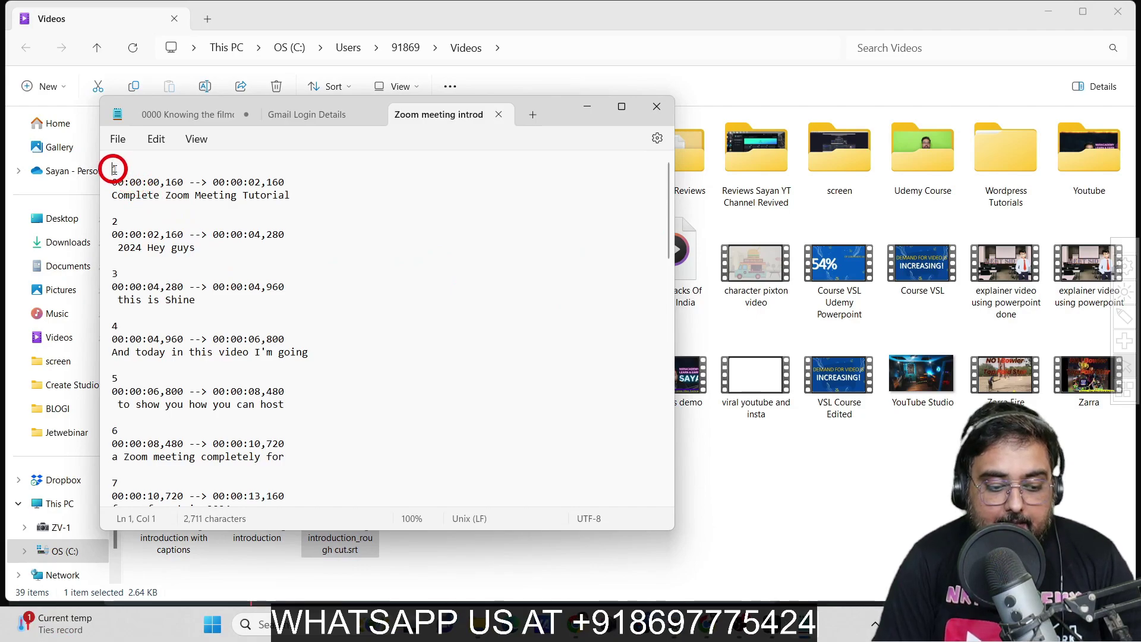
Close the Notepad window showing the SRT subtitle entries, leaving the Videos folder visible.
{"action": "left_click_drag", "start_coordinate": [114, 169], "coordinate": [337, 466]}
{"action": "left_click", "coordinate": [337, 466]}
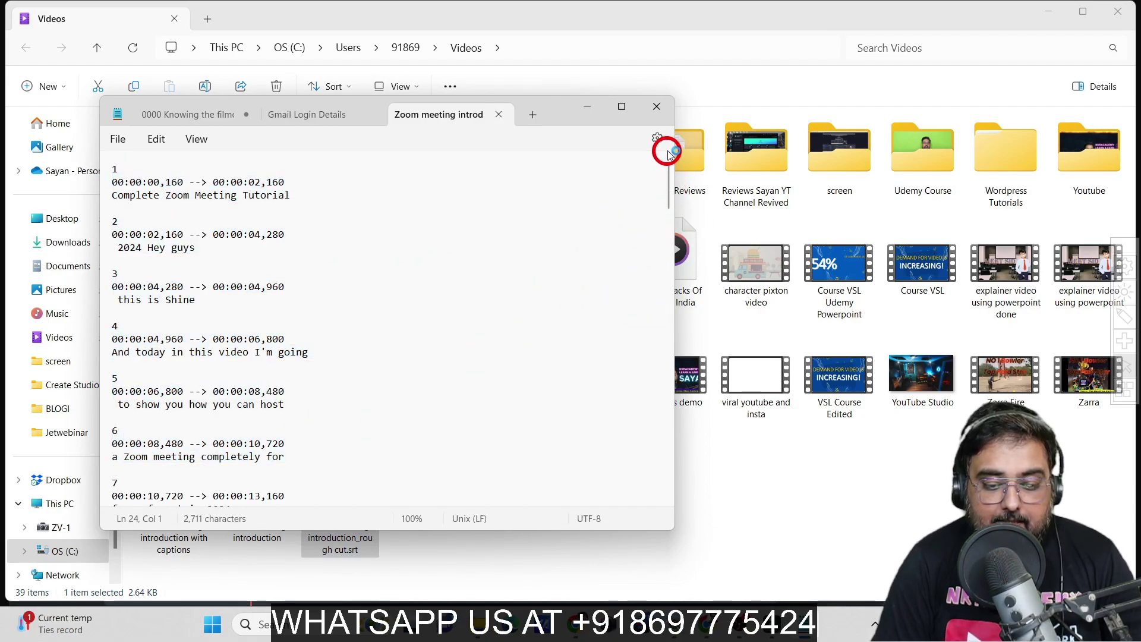
{"action": "left_click", "coordinate": [657, 107]}
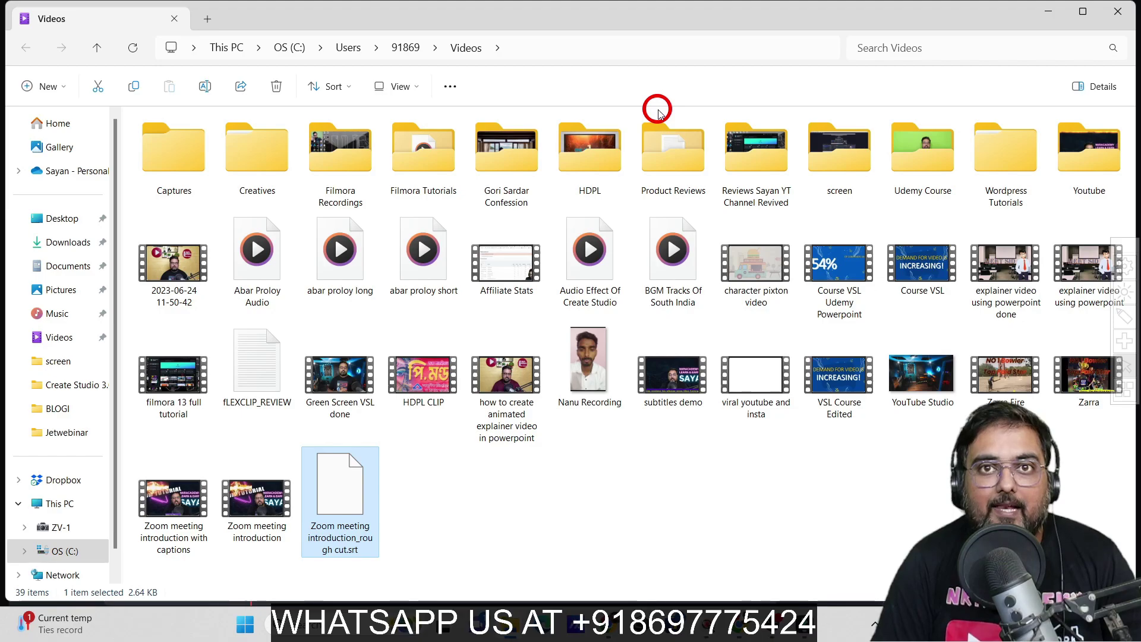